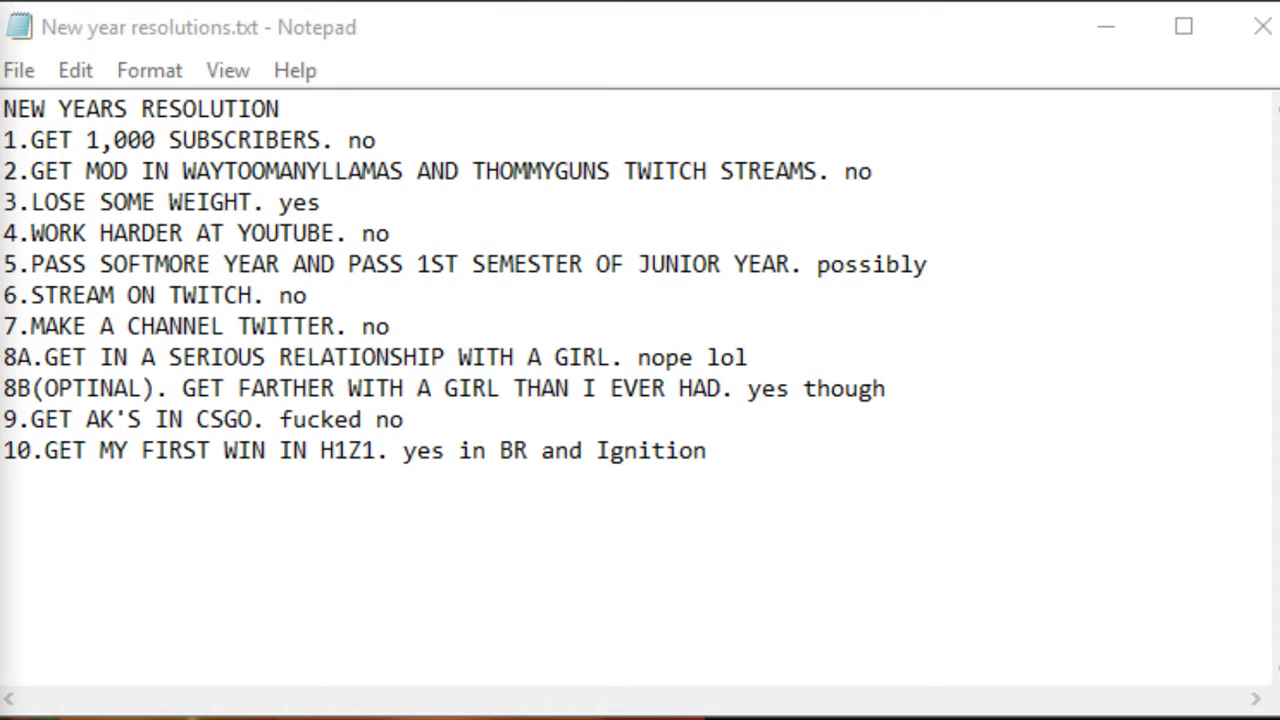
# - Delete the status notes from lines 9, 8B ('yes though') and 8A ('nope lol')
pyautogui.click(477, 414)
pyautogui.moveTo(432, 390)
pyautogui.mouseDown()
pyautogui.moveTo(310, 420)
pyautogui.moveTo(412, 437)
pyautogui.moveTo(420, 414)
pyautogui.moveTo(280, 455)
pyautogui.moveTo(284, 425)
pyautogui.mouseUp()
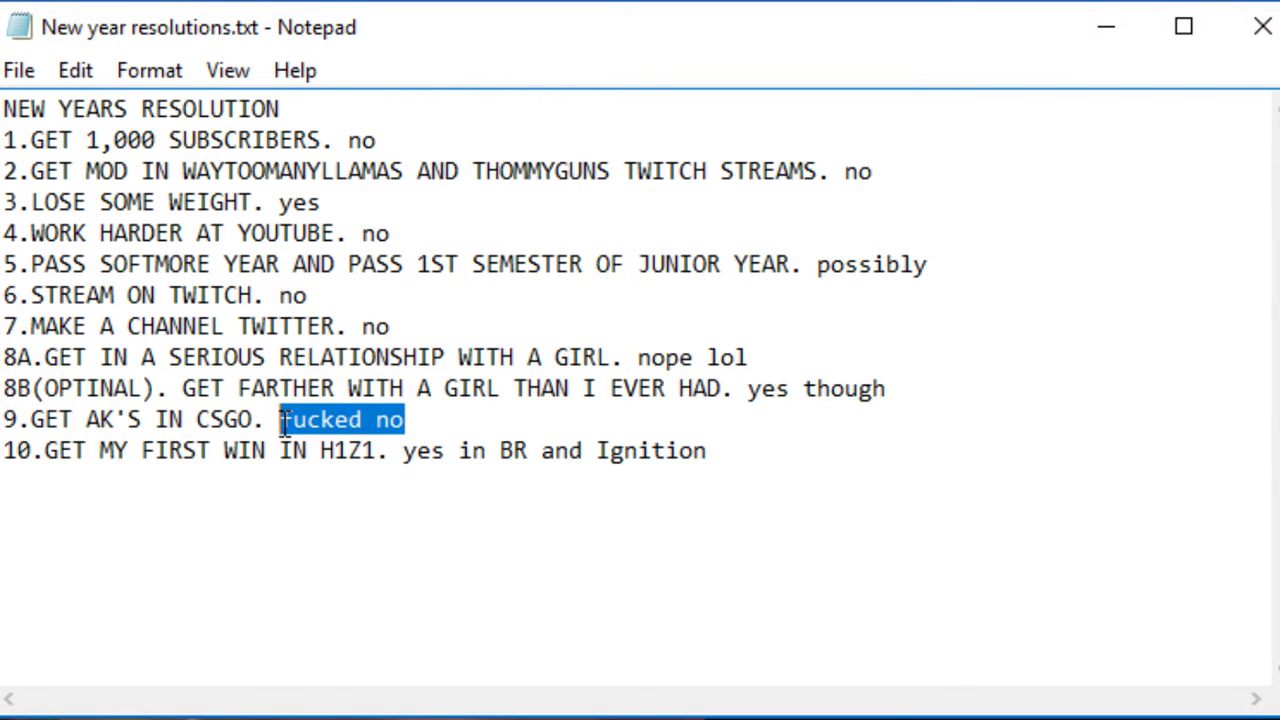
pyautogui.click(981, 380)
pyautogui.moveTo(283, 420); pyautogui.dragTo(406, 421)
pyautogui.press('BackSpace')
pyautogui.moveTo(780, 397)
pyautogui.mouseDown()
pyautogui.moveTo(808, 406)
pyautogui.moveTo(751, 400)
pyautogui.moveTo(834, 389)
pyautogui.moveTo(886, 404)
pyautogui.mouseUp()
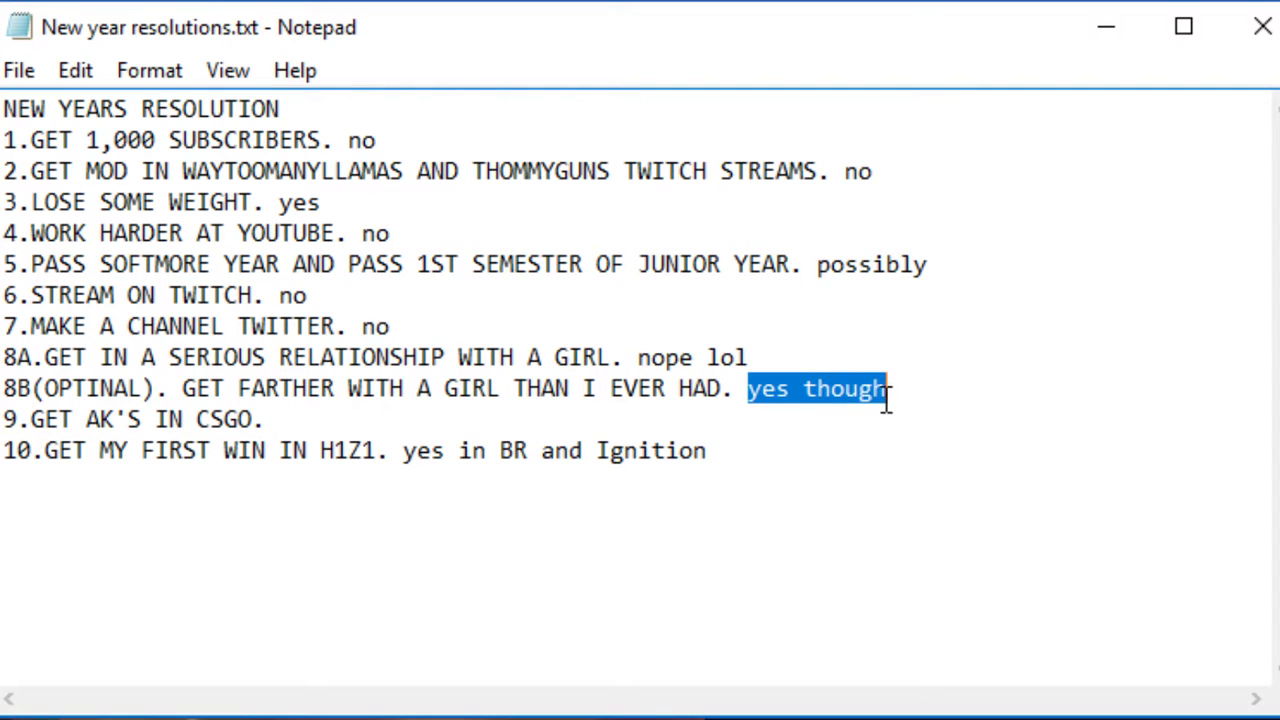
pyautogui.press('BackSpace')
pyautogui.moveTo(748, 357); pyautogui.dragTo(640, 358)
pyautogui.press('BackSpace')
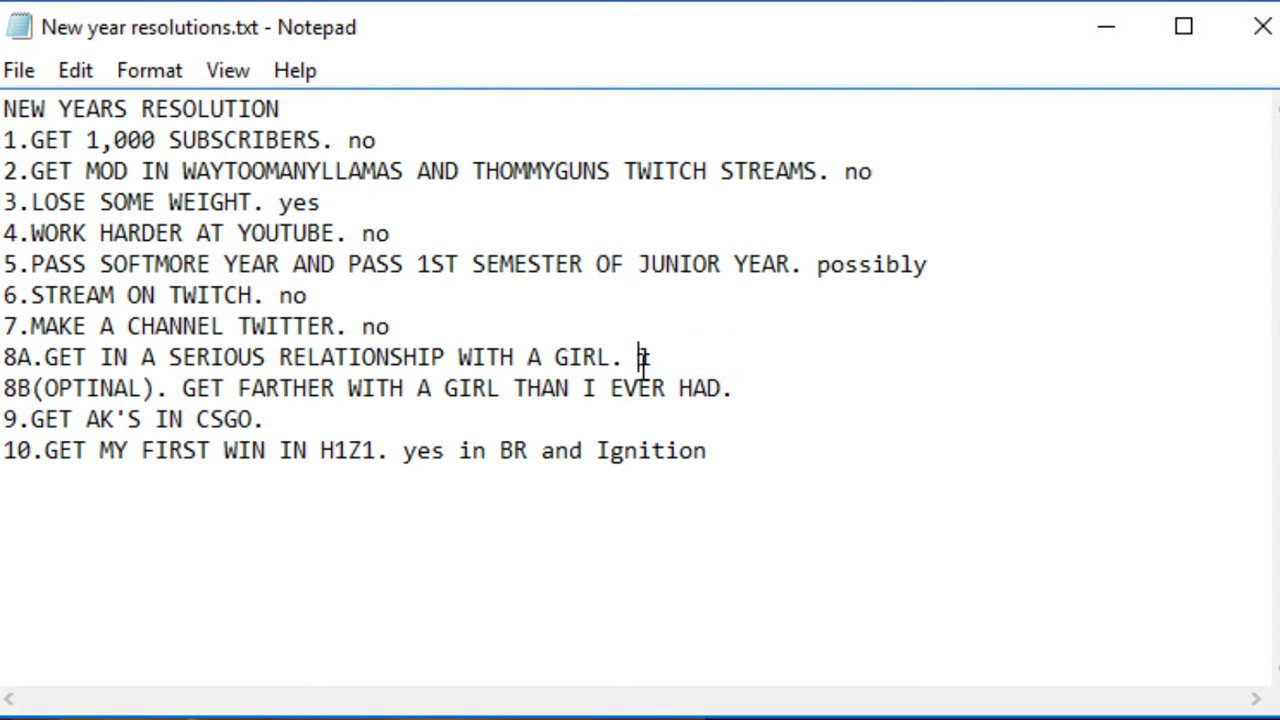
# - Delete the remaining status notes from lines 7 through 1, including 'possibly' on line 5
pyautogui.moveTo(403, 345)
pyautogui.mouseDown()
pyautogui.moveTo(395, 320)
pyautogui.moveTo(362, 326)
pyautogui.moveTo(281, 297)
pyautogui.mouseUp()
pyautogui.click(392, 302)
pyautogui.press('BackSpace')
pyautogui.press('BackSpace')
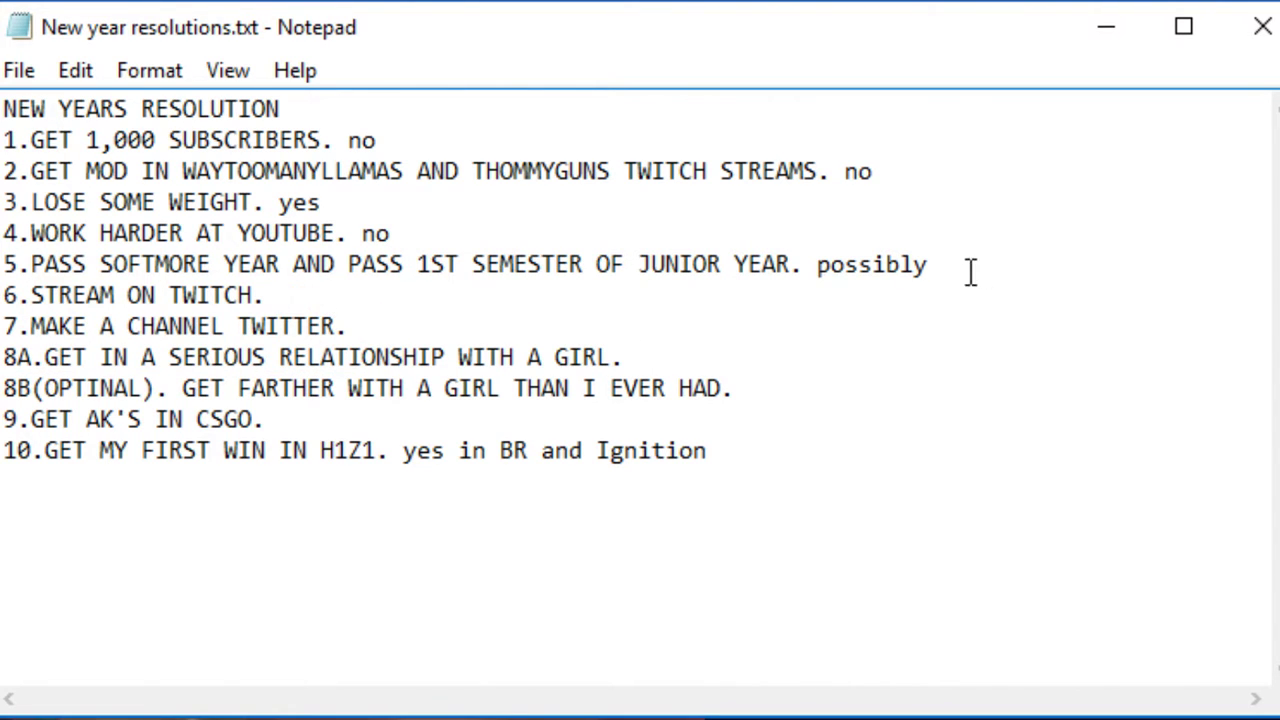
pyautogui.moveTo(928, 266); pyautogui.dragTo(816, 270)
pyautogui.press('BackSpace')
pyautogui.moveTo(392, 233); pyautogui.dragTo(276, 202)
pyautogui.press('BackSpace')
pyautogui.press('BackSpace')
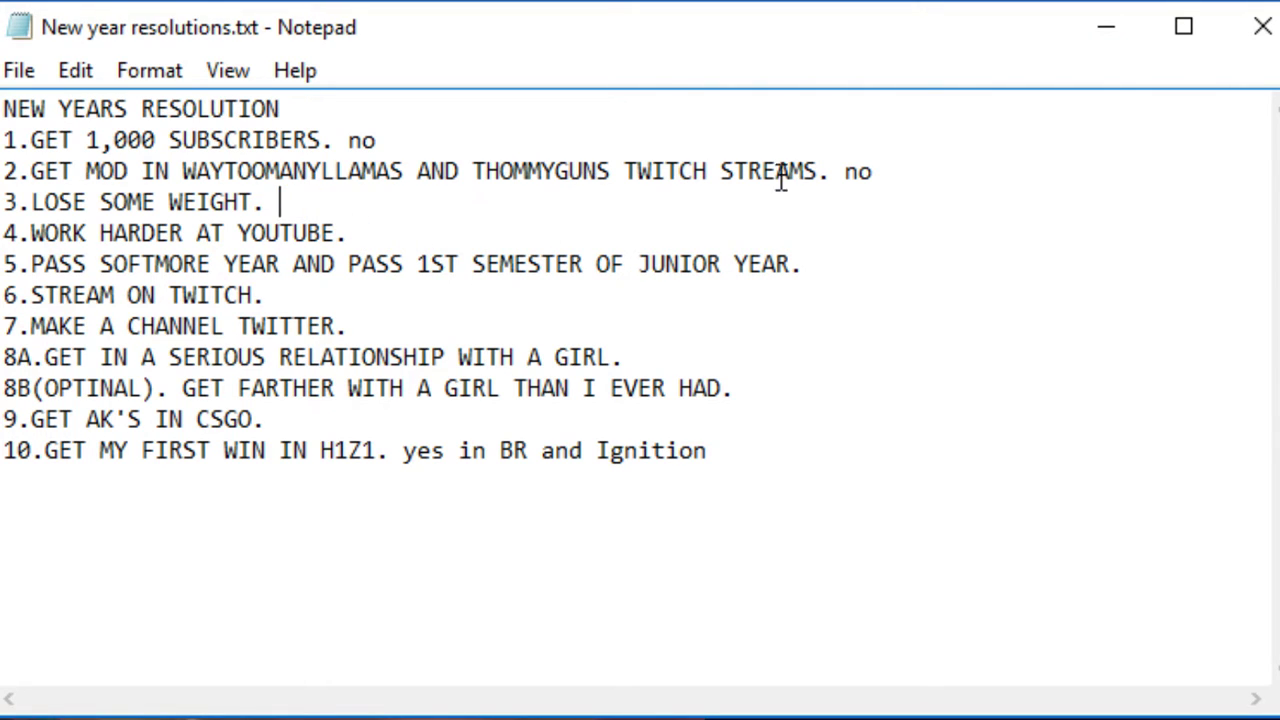
pyautogui.moveTo(880, 172); pyautogui.dragTo(845, 172)
pyautogui.press('BackSpace')
pyautogui.moveTo(380, 140); pyautogui.dragTo(348, 140)
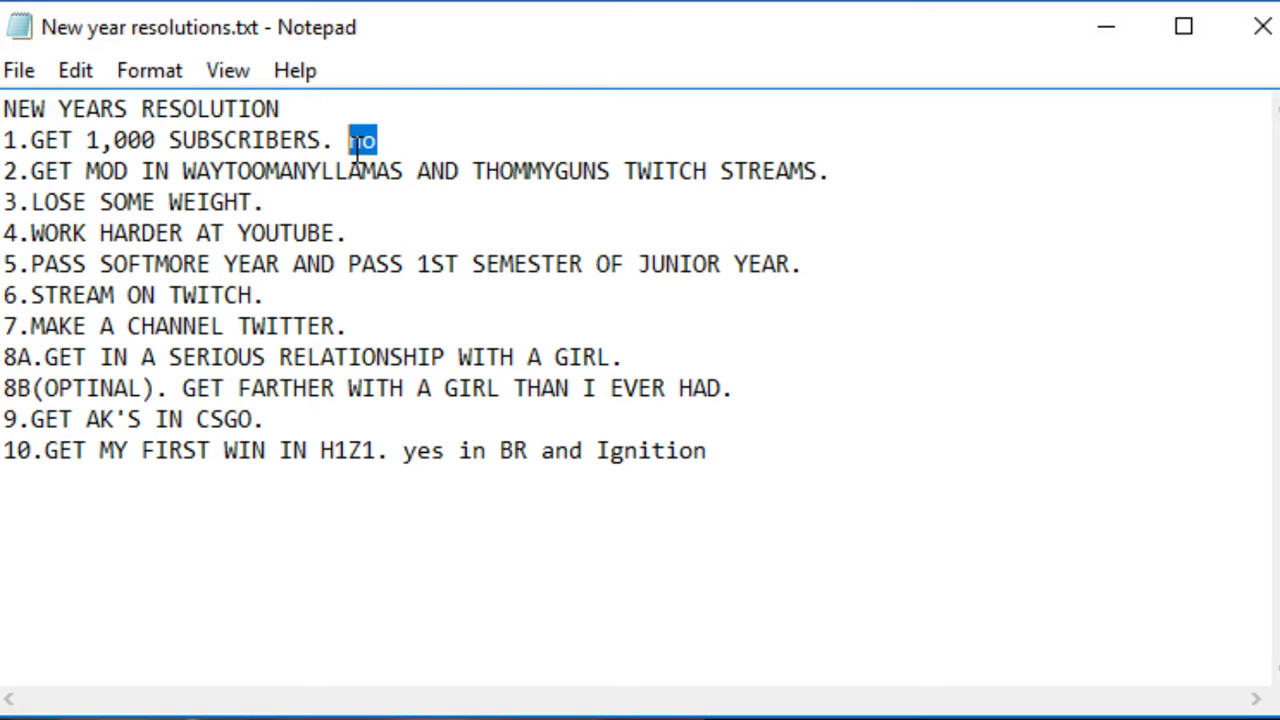
pyautogui.press('BackSpace')
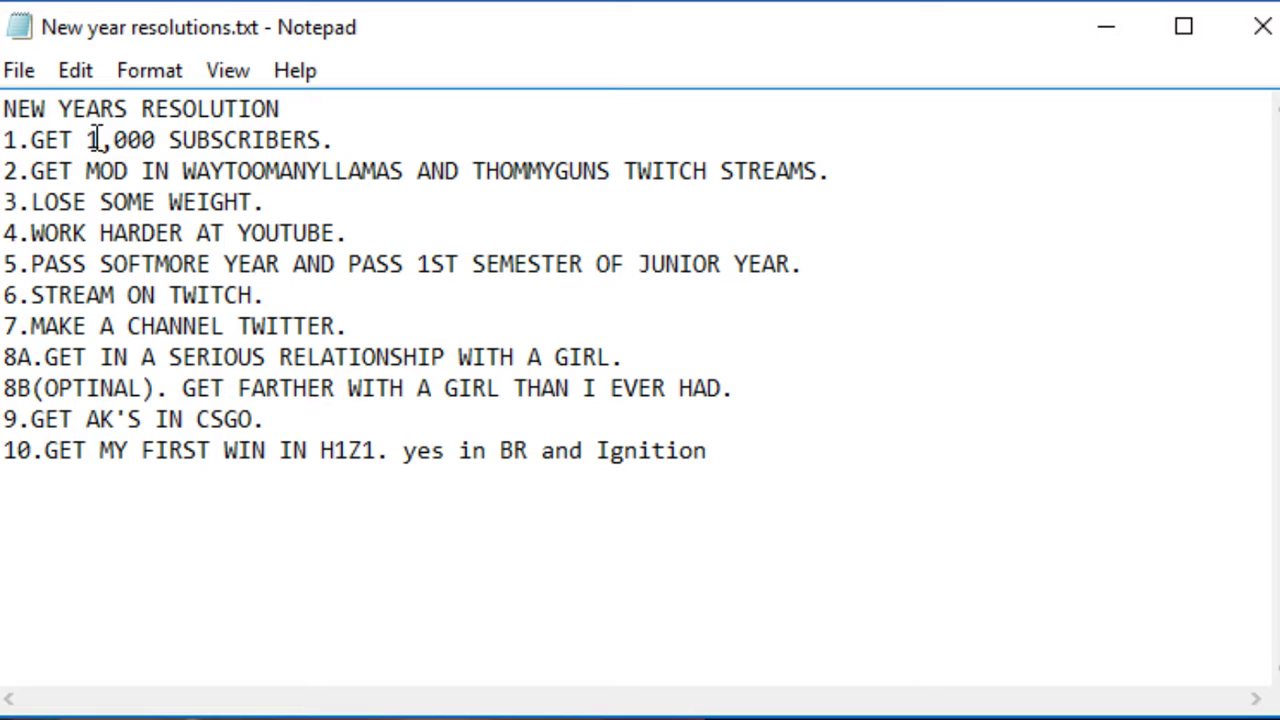
# - Change the line 1 subscriber goal from 1,000 to 500 and remove the first channel name and AND from line 2
pyautogui.moveTo(87, 140); pyautogui.dragTo(155, 144)
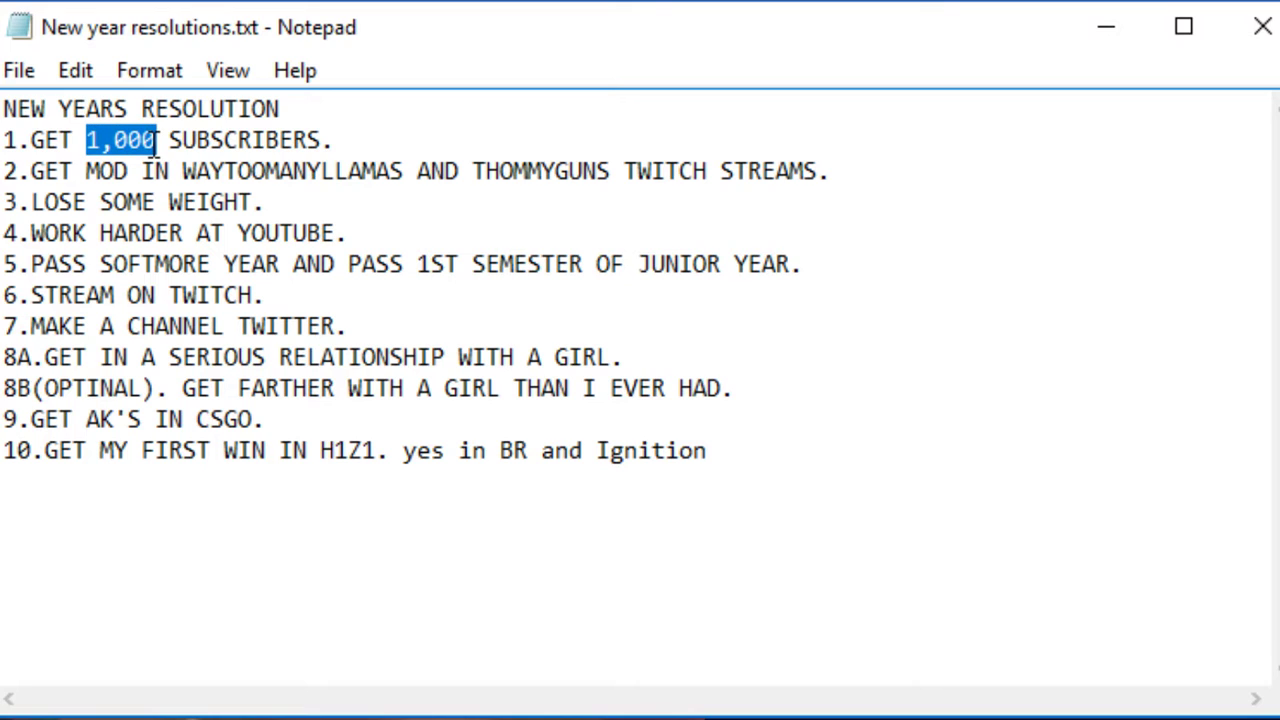
pyautogui.write('500')
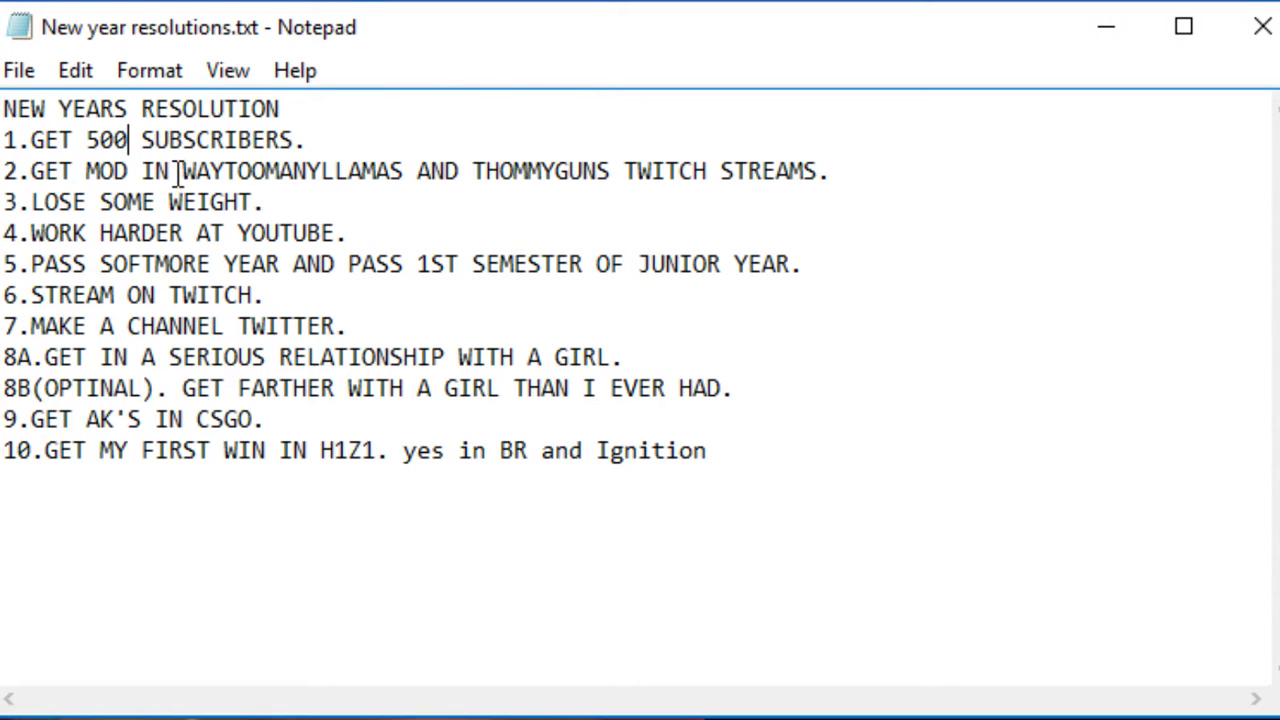
pyautogui.moveTo(182, 172)
pyautogui.mouseDown()
pyautogui.moveTo(374, 172)
pyautogui.moveTo(409, 187)
pyautogui.mouseUp()
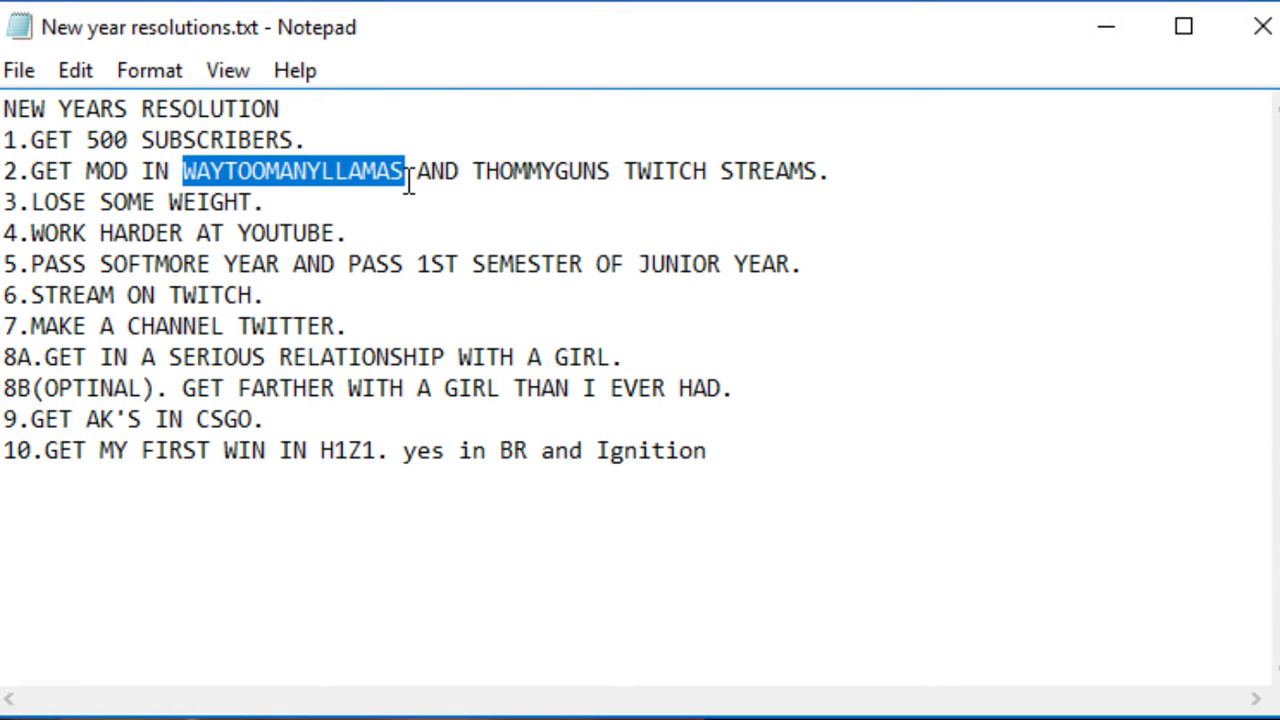
pyautogui.press('Delete')
pyautogui.press('Right')
pyautogui.press('Right')
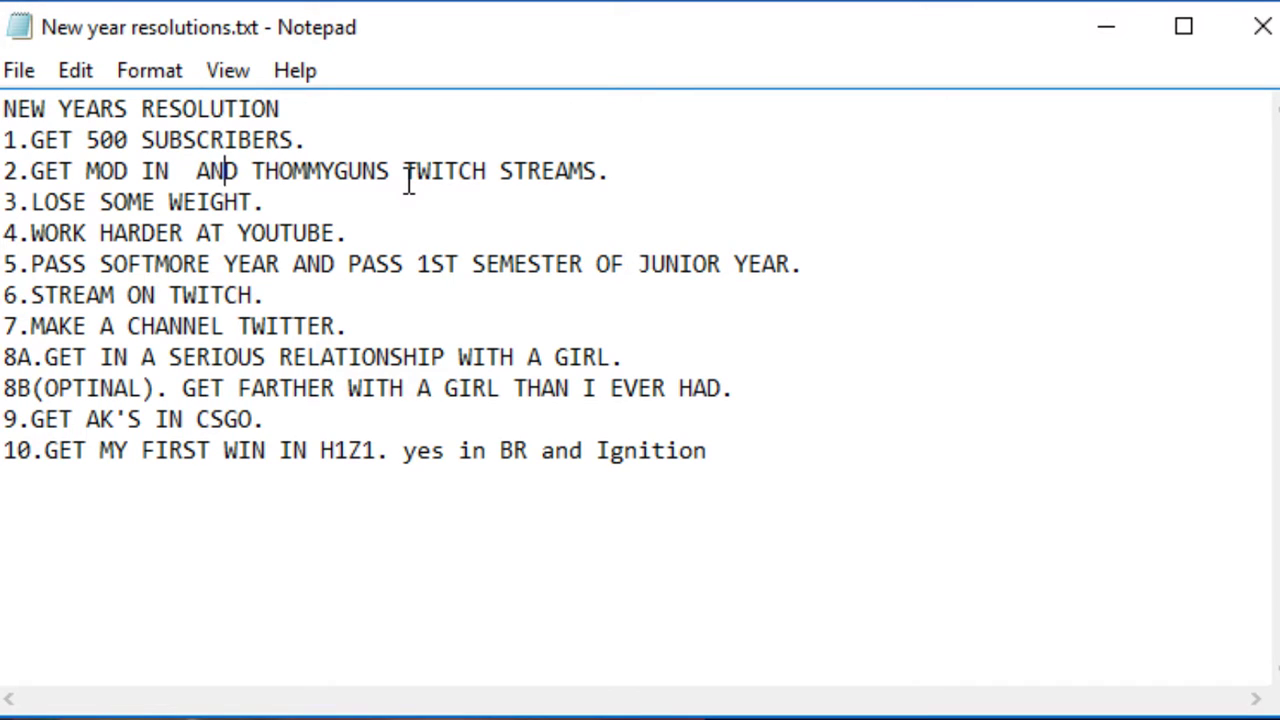
pyautogui.press('Delete')
pyautogui.press('Delete')
pyautogui.press('BackSpace')
pyautogui.press('BackSpace')
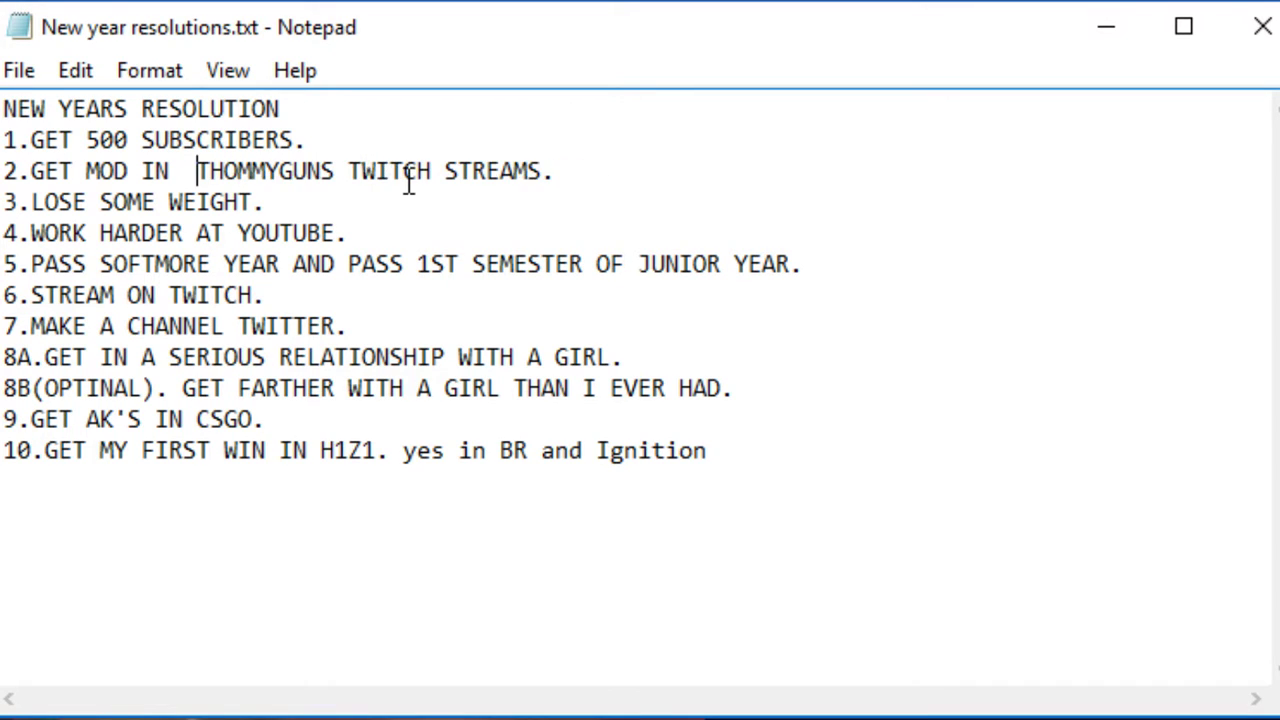
pyautogui.press('BackSpace')
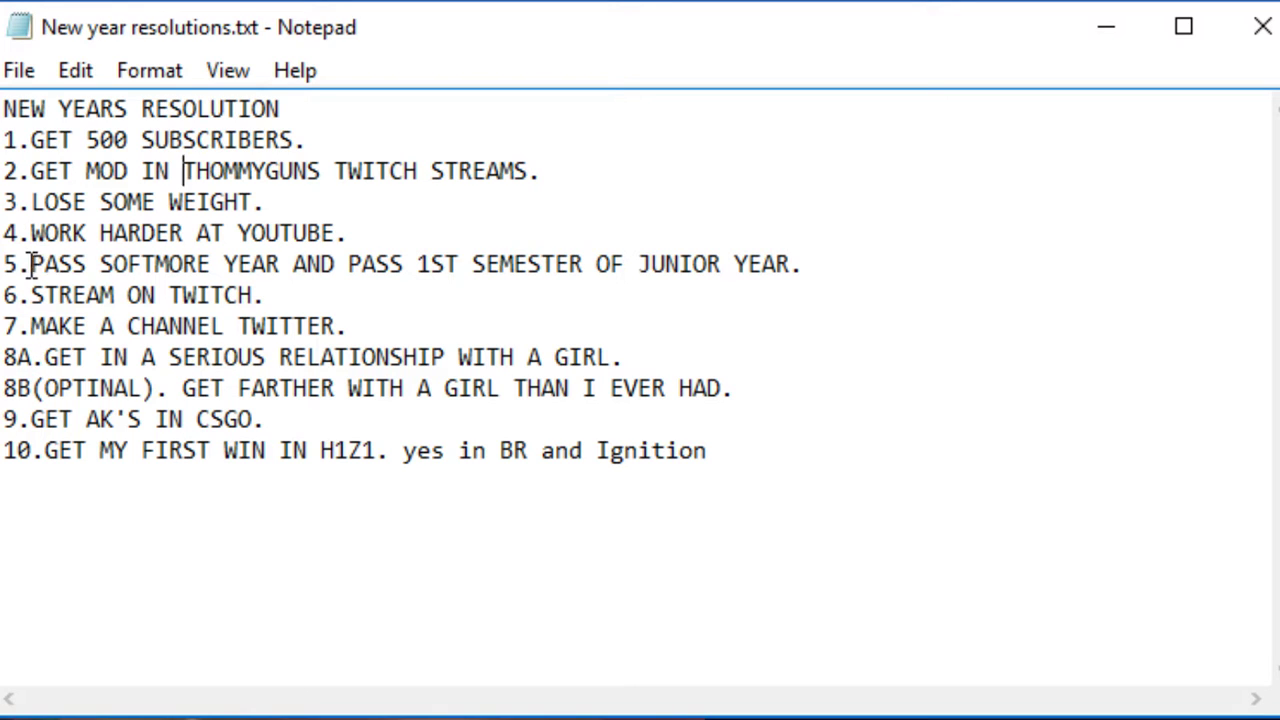
# - Replace resolution 5's wording with 'PASS JUNIOR YEAR AND PASS FIRST SEMESTER OF SENIOR YEAR' in capitals
pyautogui.moveTo(31, 264)
pyautogui.mouseDown()
pyautogui.moveTo(800, 291)
pyautogui.moveTo(794, 266)
pyautogui.mouseUp()
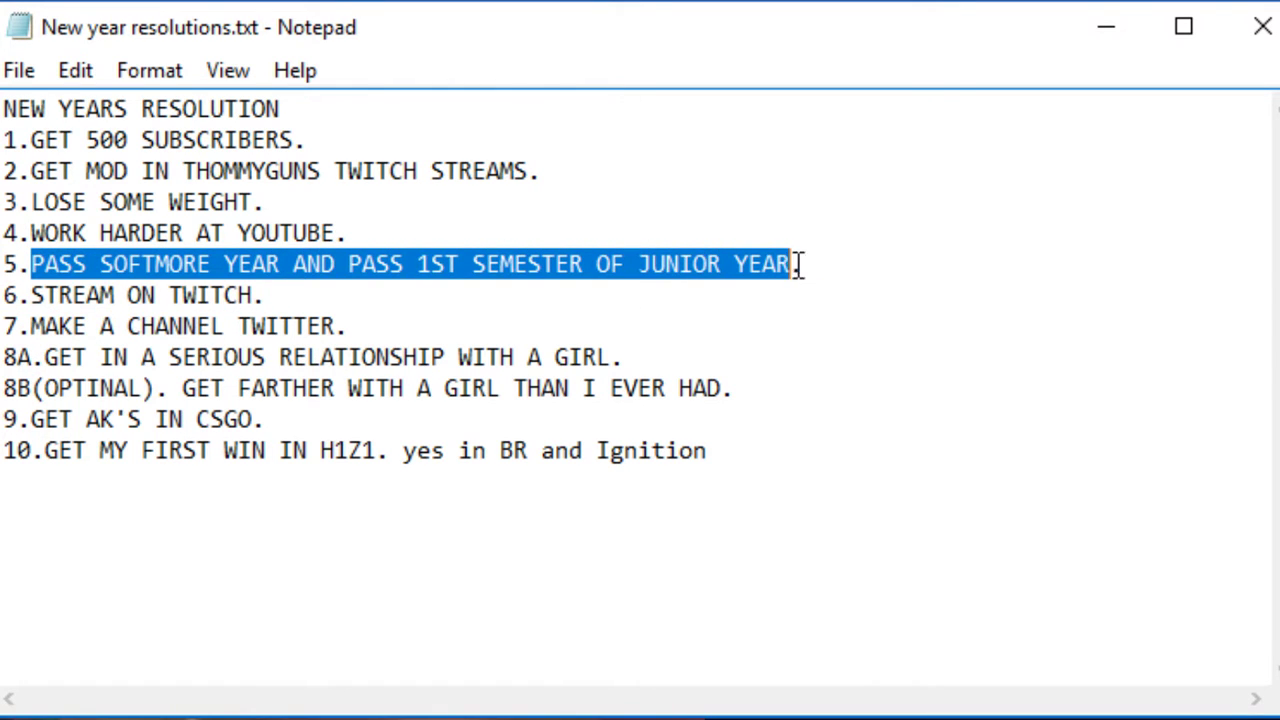
pyautogui.press('Delete')
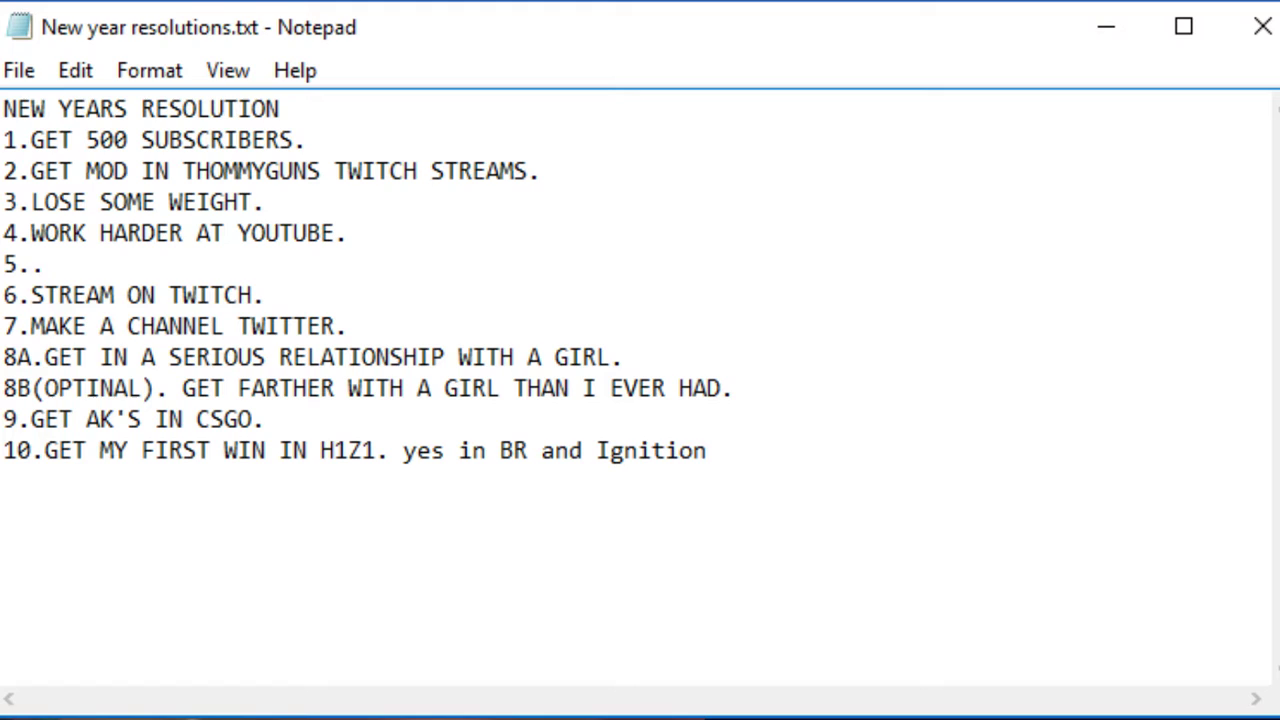
pyautogui.write('se')
pyautogui.press('BackSpace')
pyautogui.write('pas')
pyautogui.write('j')
pyautogui.write('nior year ')
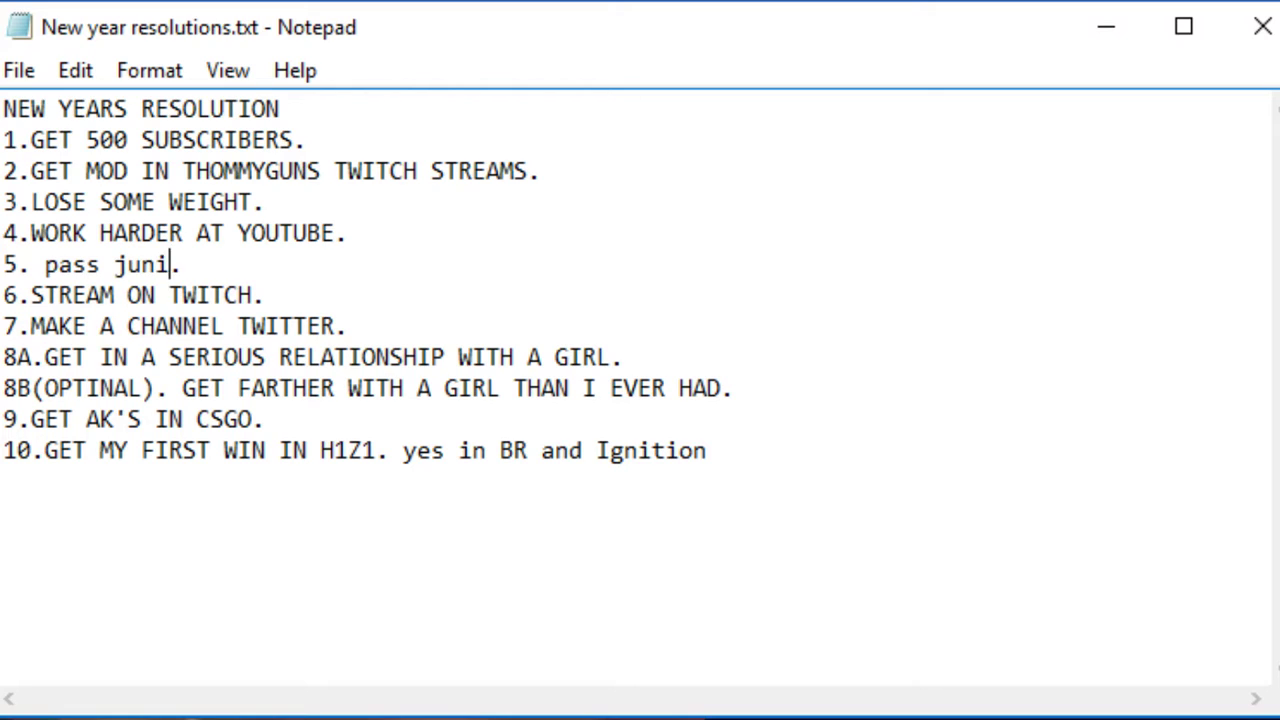
pyautogui.write('and first se')
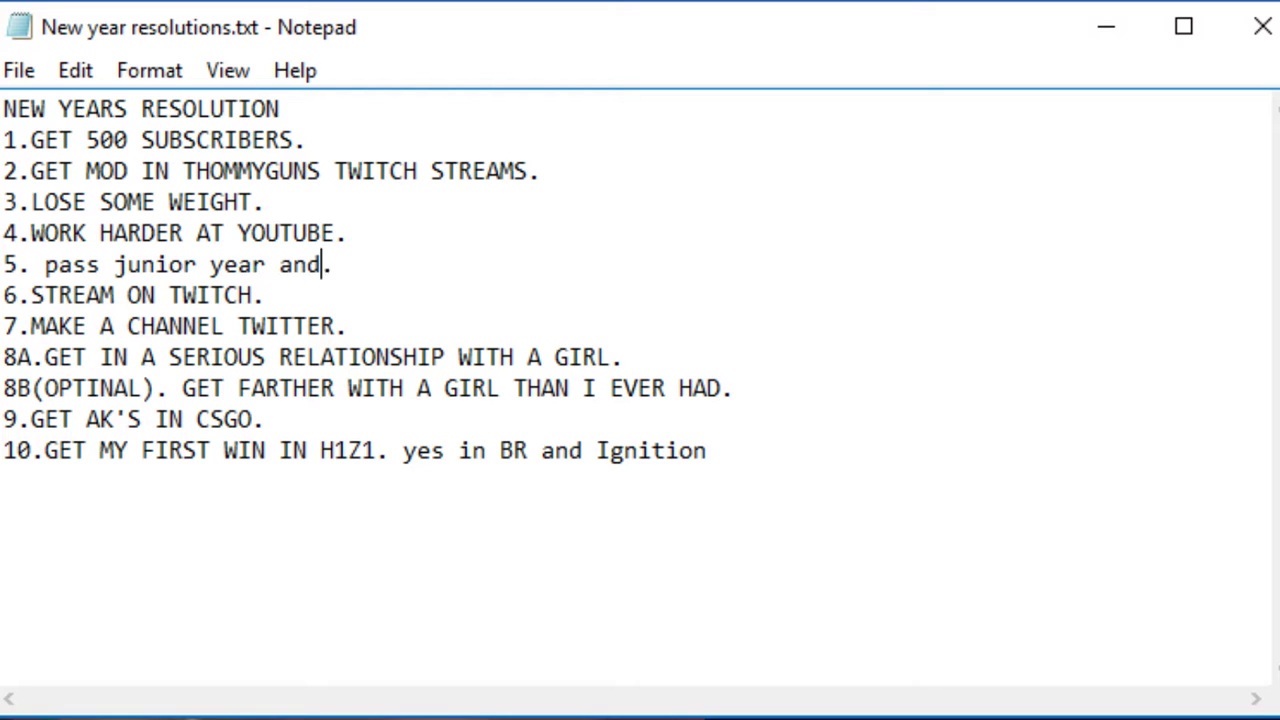
pyautogui.write('mester of ')
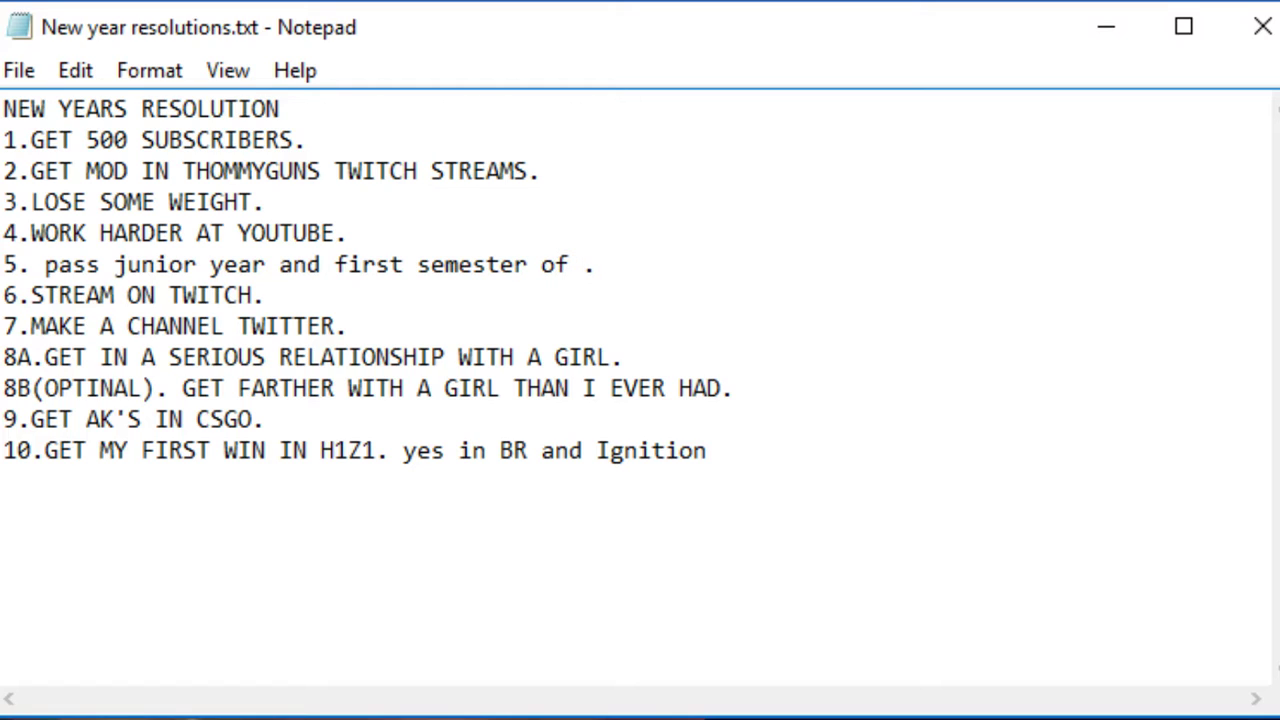
pyautogui.write('se')
pyautogui.write('nior')
pyautogui.press('BackSpace')
pyautogui.press('BackSpace')
pyautogui.press('BackSpace')
pyautogui.press('BackSpace')
pyautogui.press('BackSpace')
pyautogui.press('BackSpace')
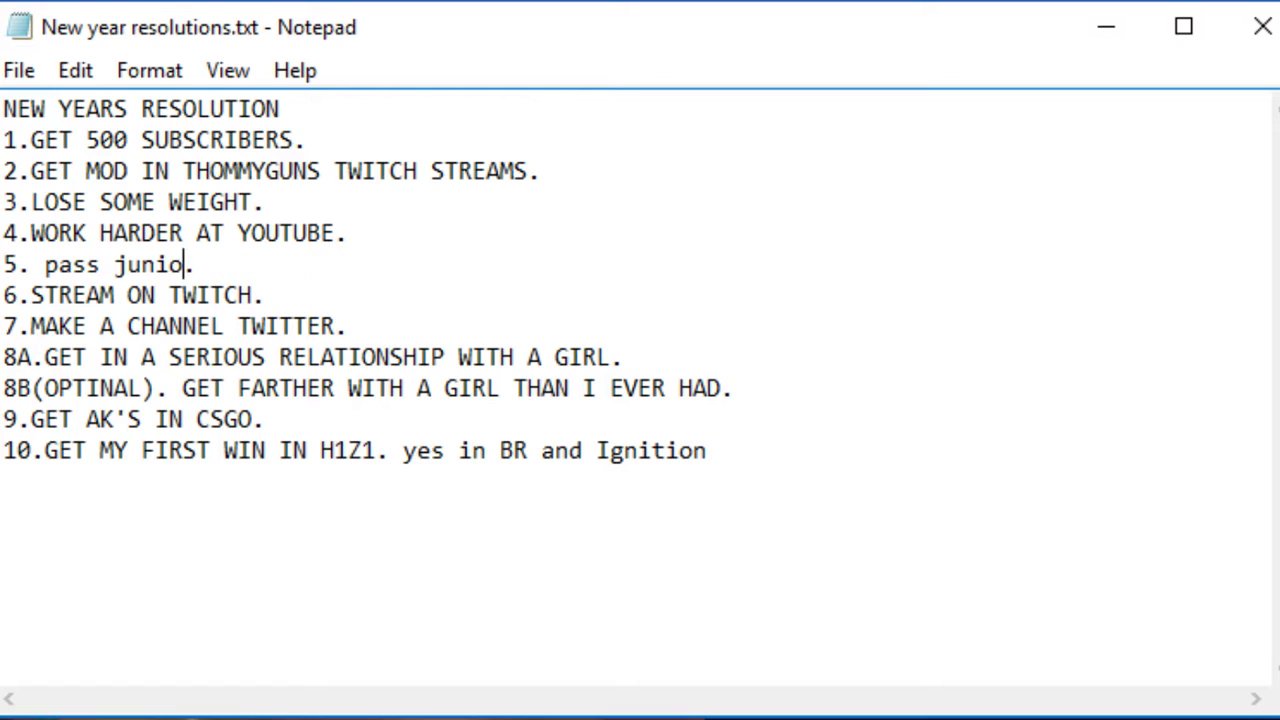
pyautogui.press('BackSpace')
pyautogui.press('BackSpace')
pyautogui.press('BackSpace')
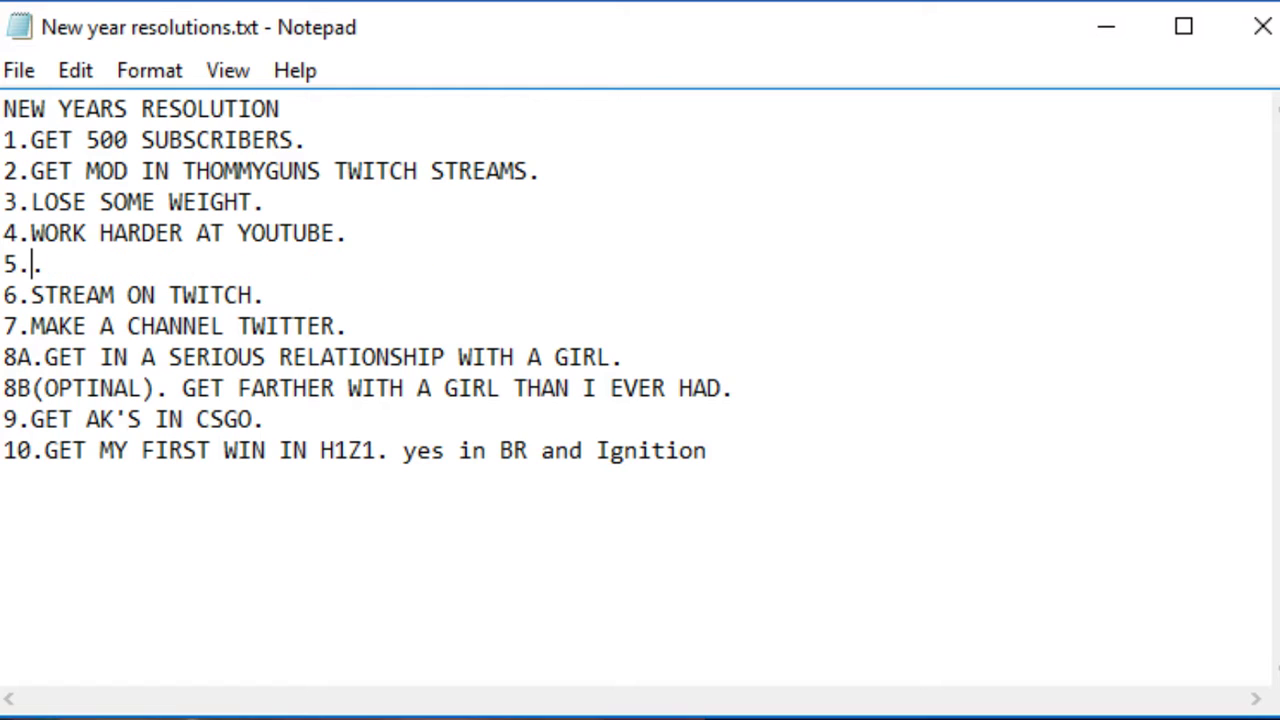
pyautogui.write('PASS JUNI')
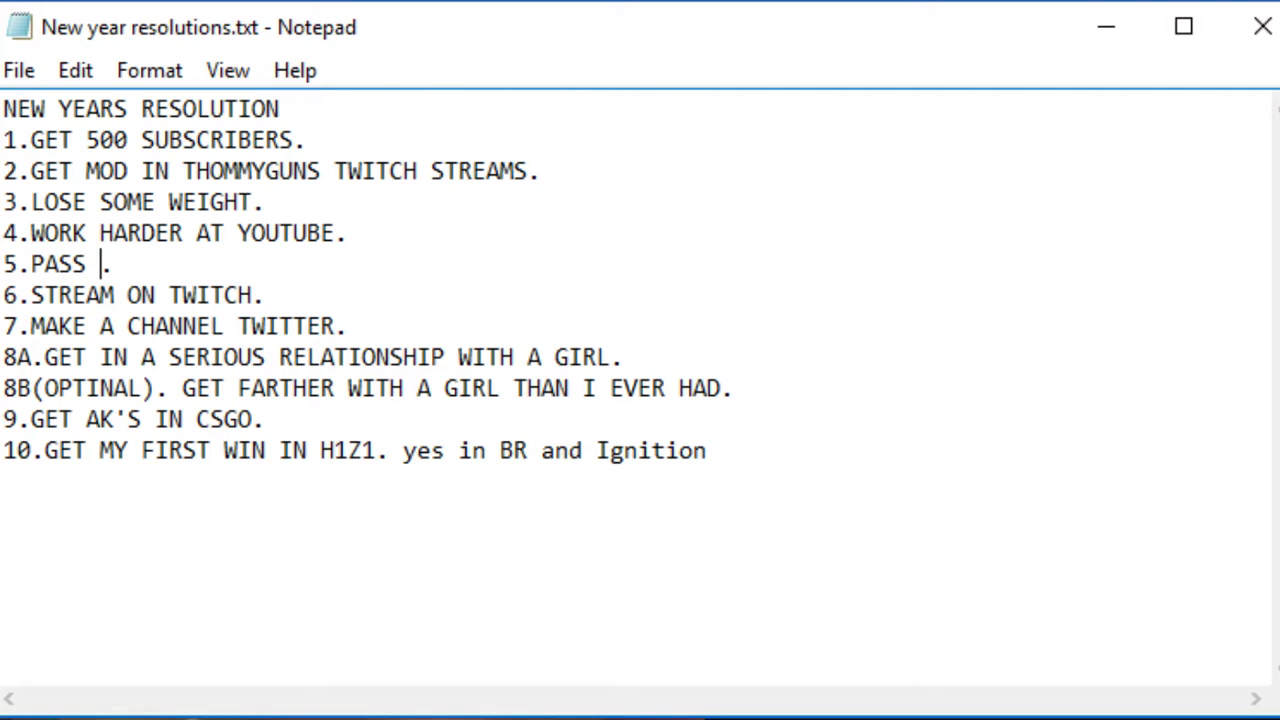
pyautogui.write('OR YEAR AN')
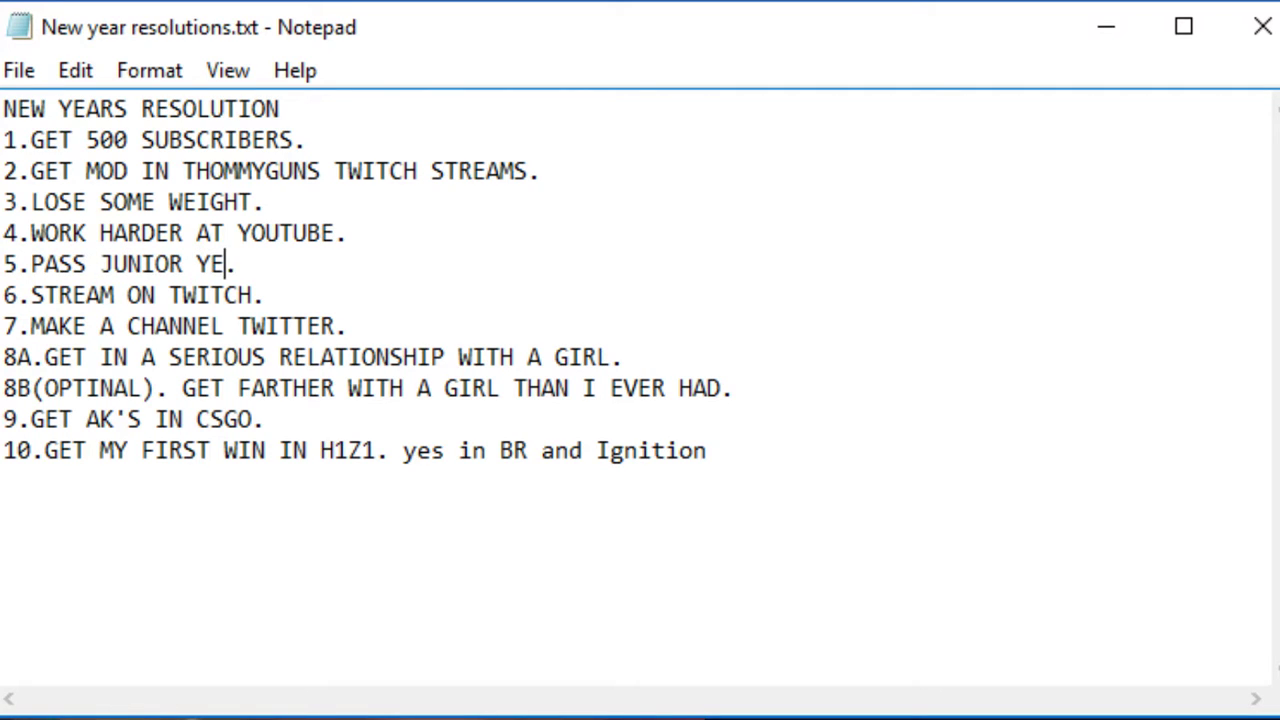
pyautogui.write('D PASS FIRS')
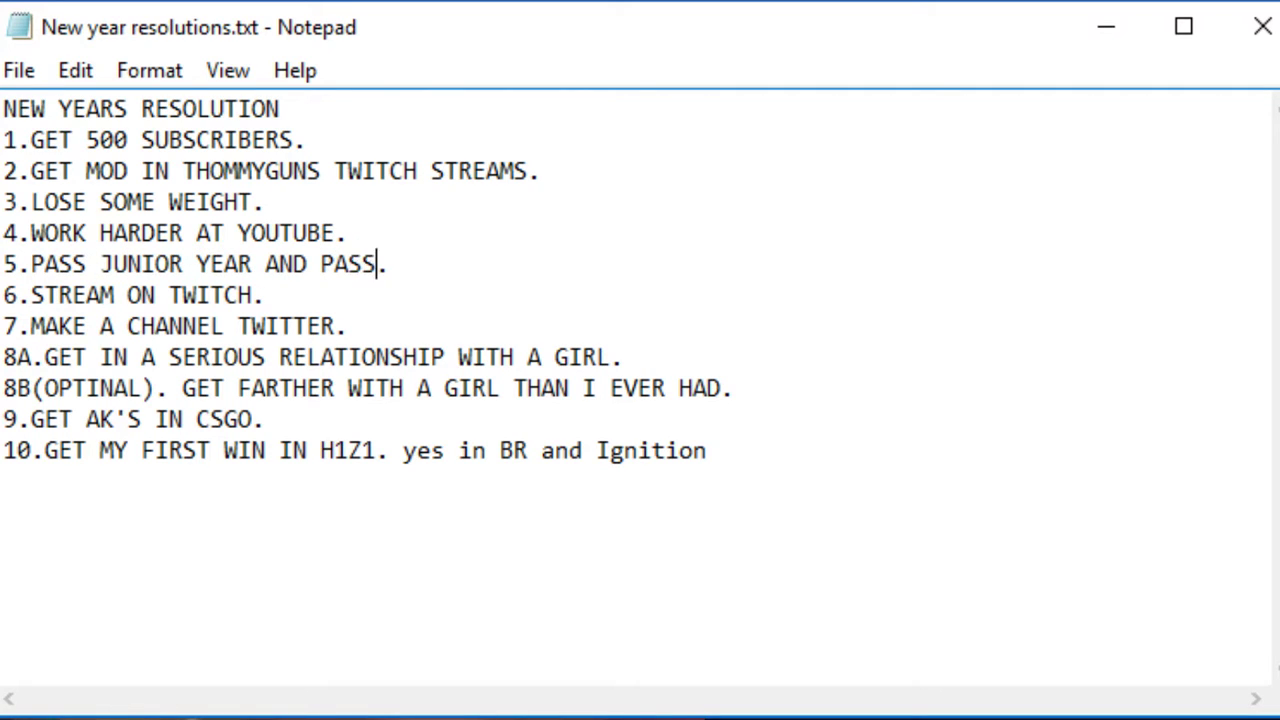
pyautogui.write('T SEME')
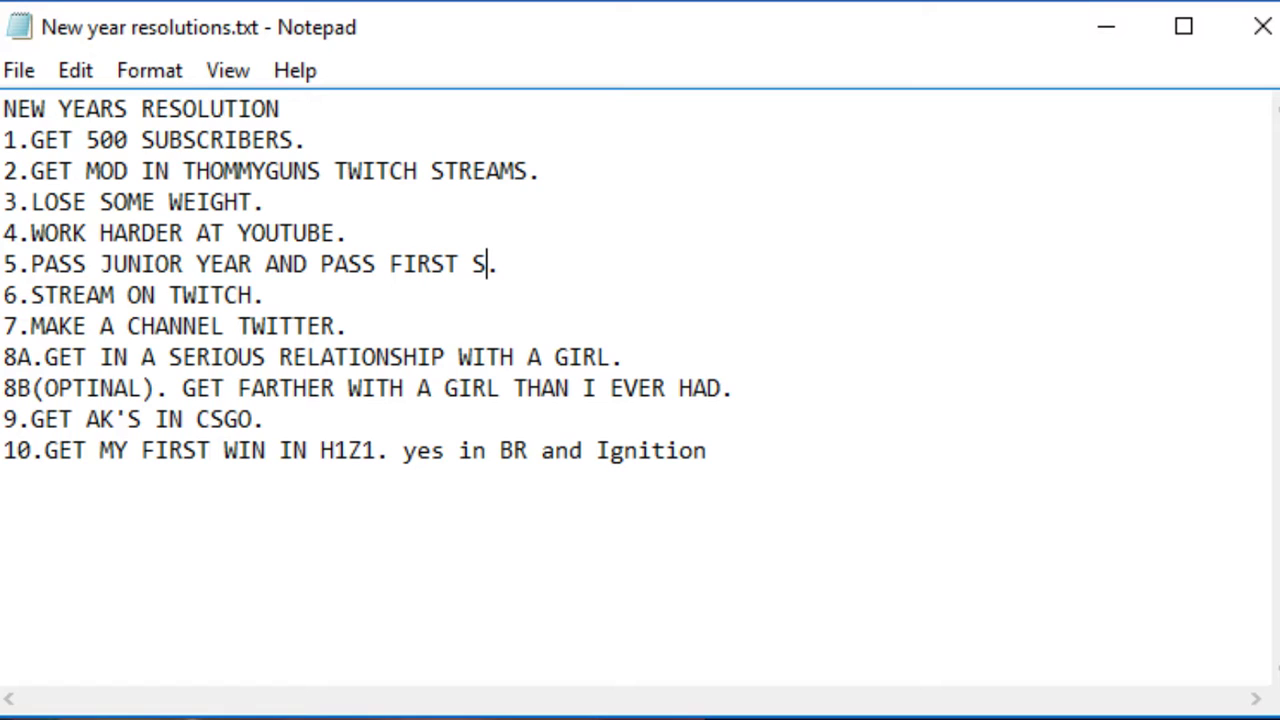
pyautogui.write('STER OF ')
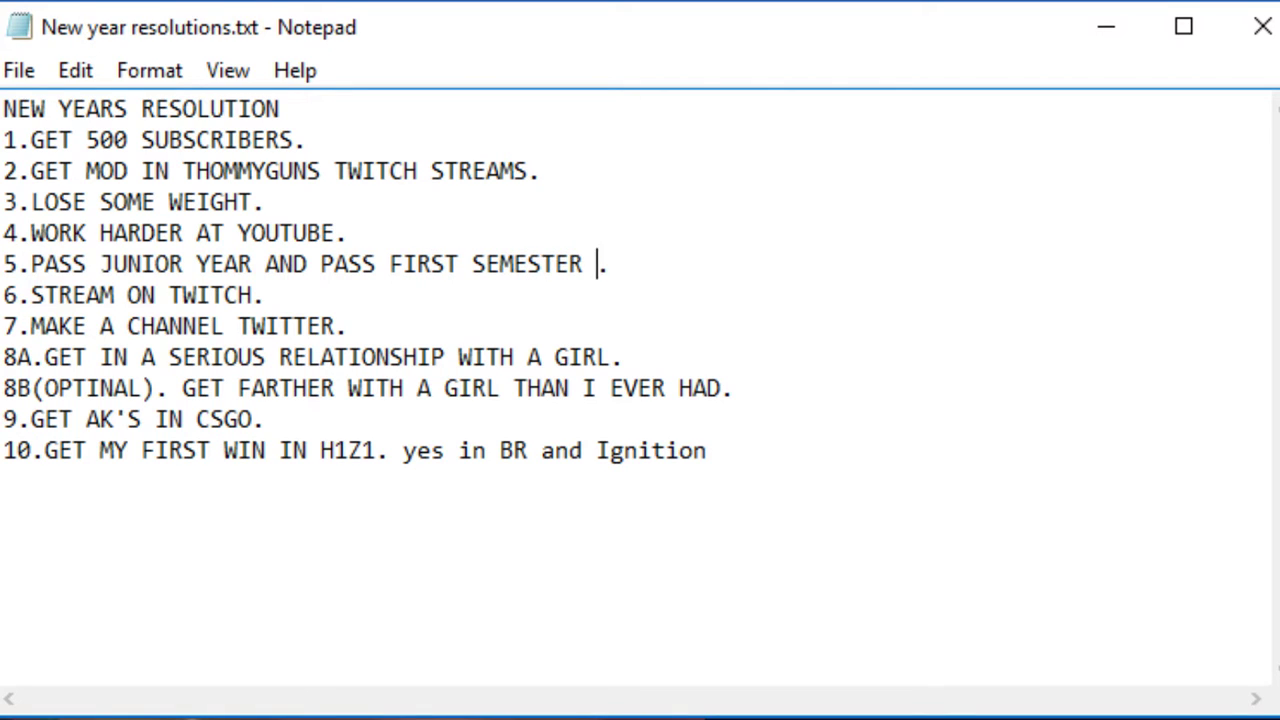
pyautogui.write('SEN')
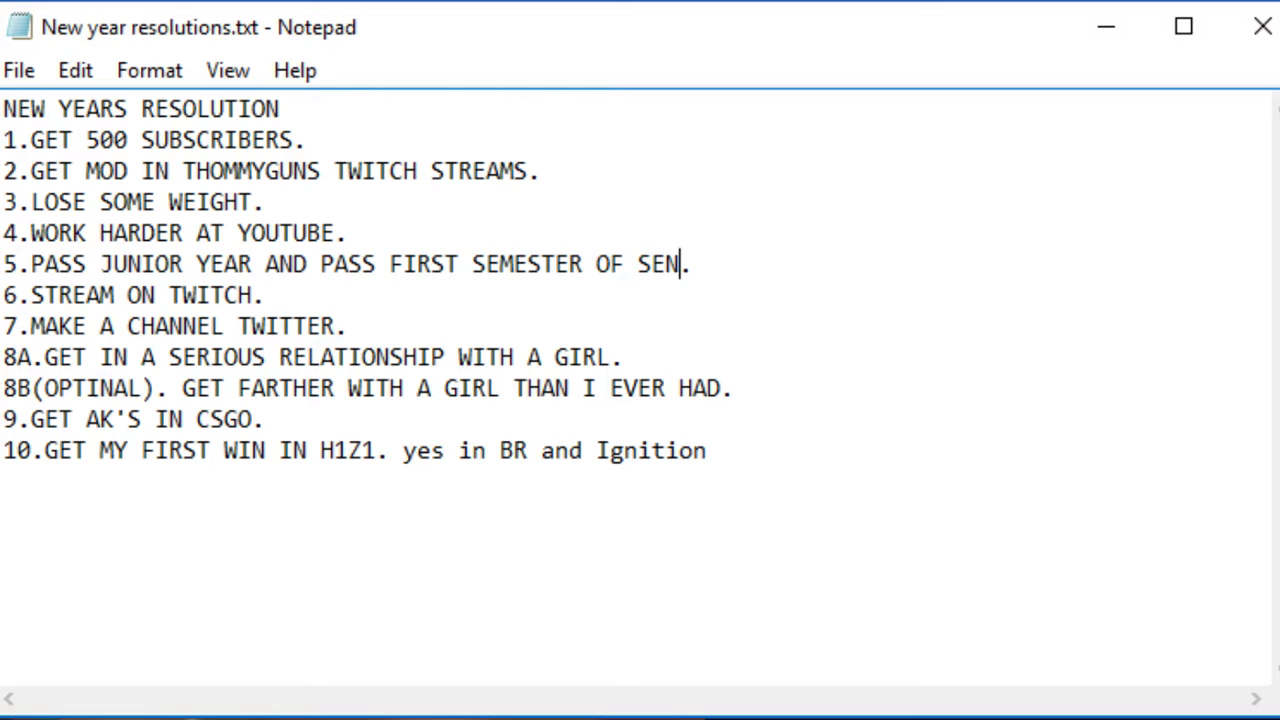
pyautogui.write('IOR YEAR')
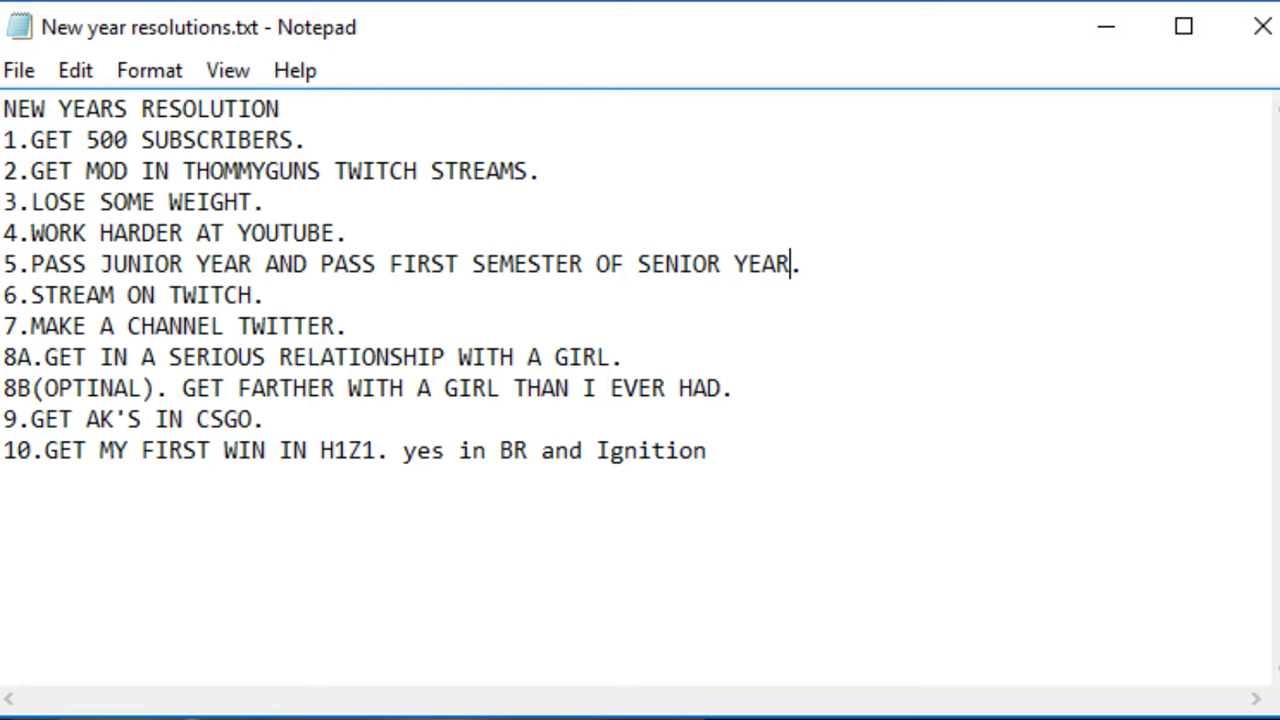
# - Change item 6 to read 'STREAM MORE ON TWITCH.'
pyautogui.click(290, 298)
pyautogui.write('MORE')
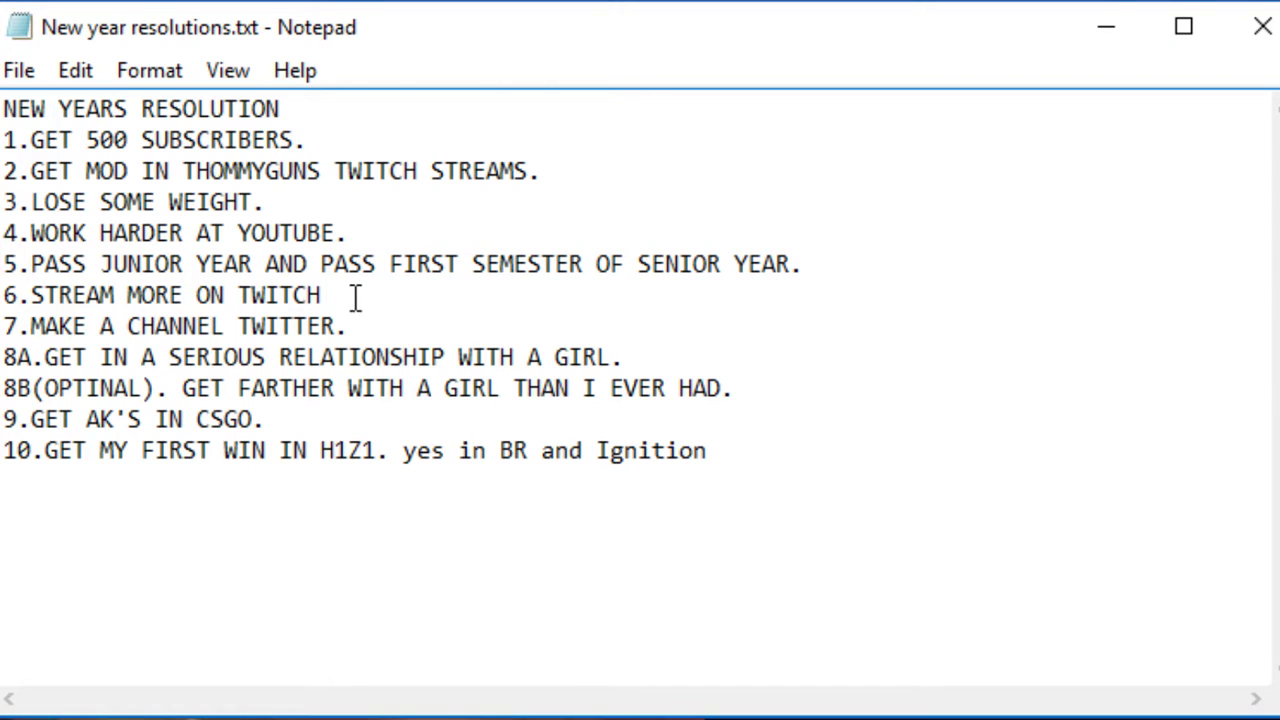
pyautogui.click(354, 294)
pyautogui.write('.')
# - Delete item 8B, then remove item 10's 'yes in BR and Ignition' note and old wording
pyautogui.moveTo(737, 398)
pyautogui.mouseDown()
pyautogui.moveTo(108, 347)
pyautogui.moveTo(8, 418)
pyautogui.moveTo(5, 398)
pyautogui.mouseUp()
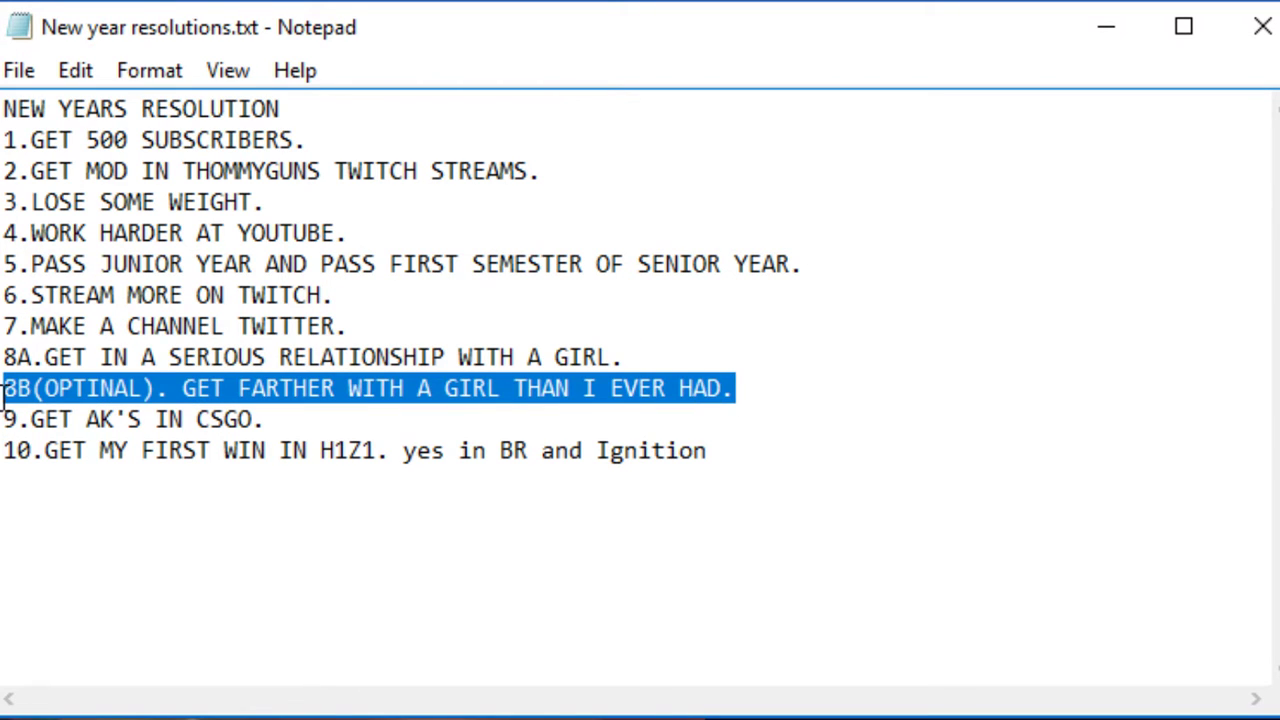
pyautogui.press('BackSpace')
pyautogui.press('BackSpace')
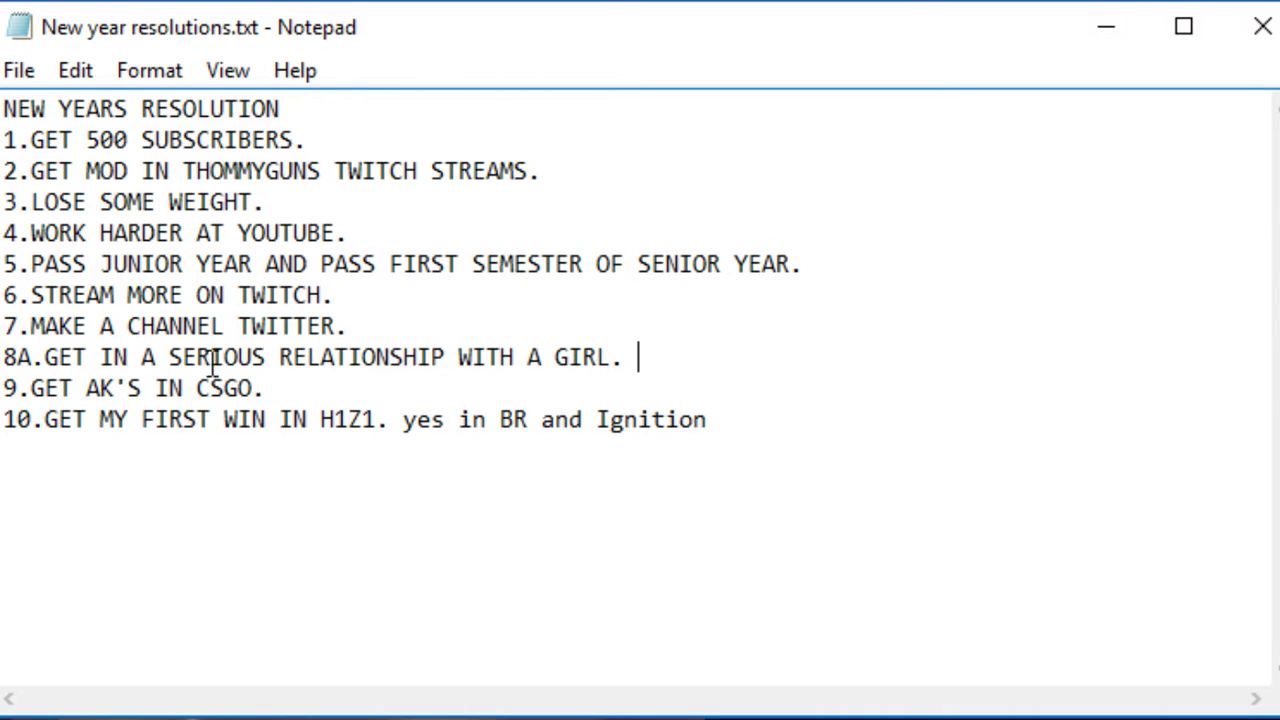
pyautogui.moveTo(397, 424)
pyautogui.mouseDown()
pyautogui.moveTo(543, 457)
pyautogui.moveTo(720, 457)
pyautogui.mouseUp()
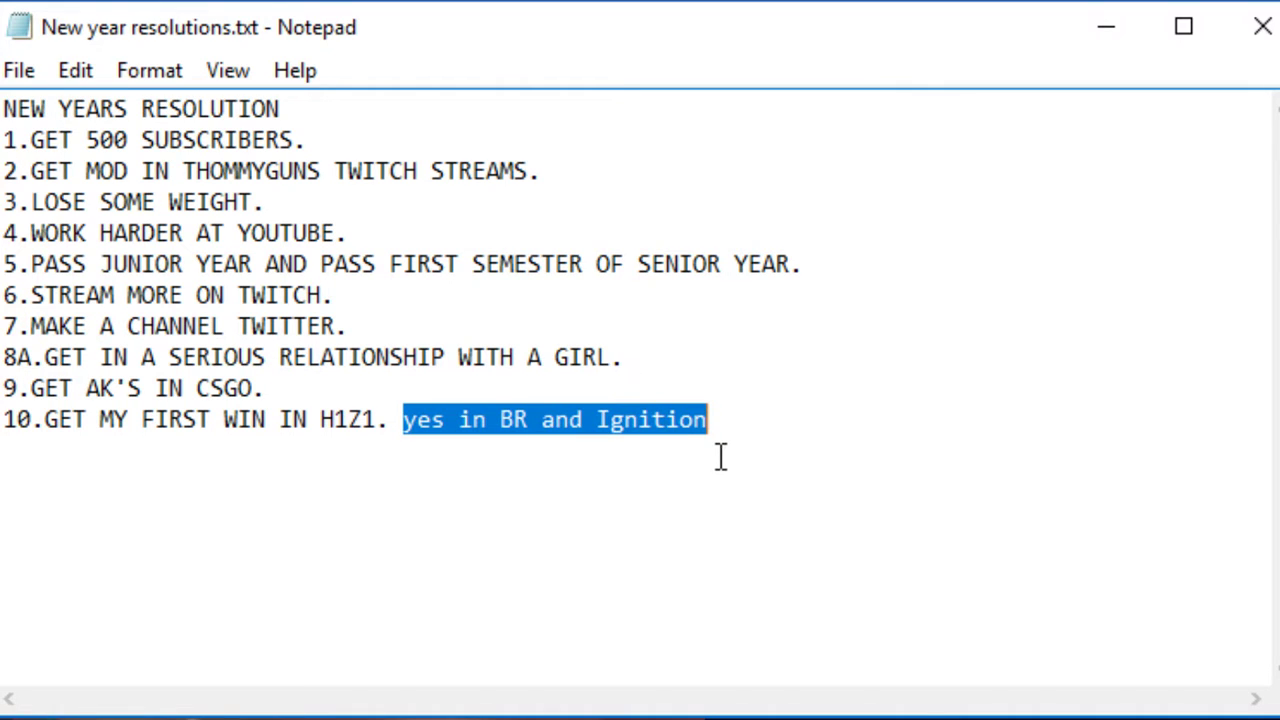
pyautogui.press('BackSpace')
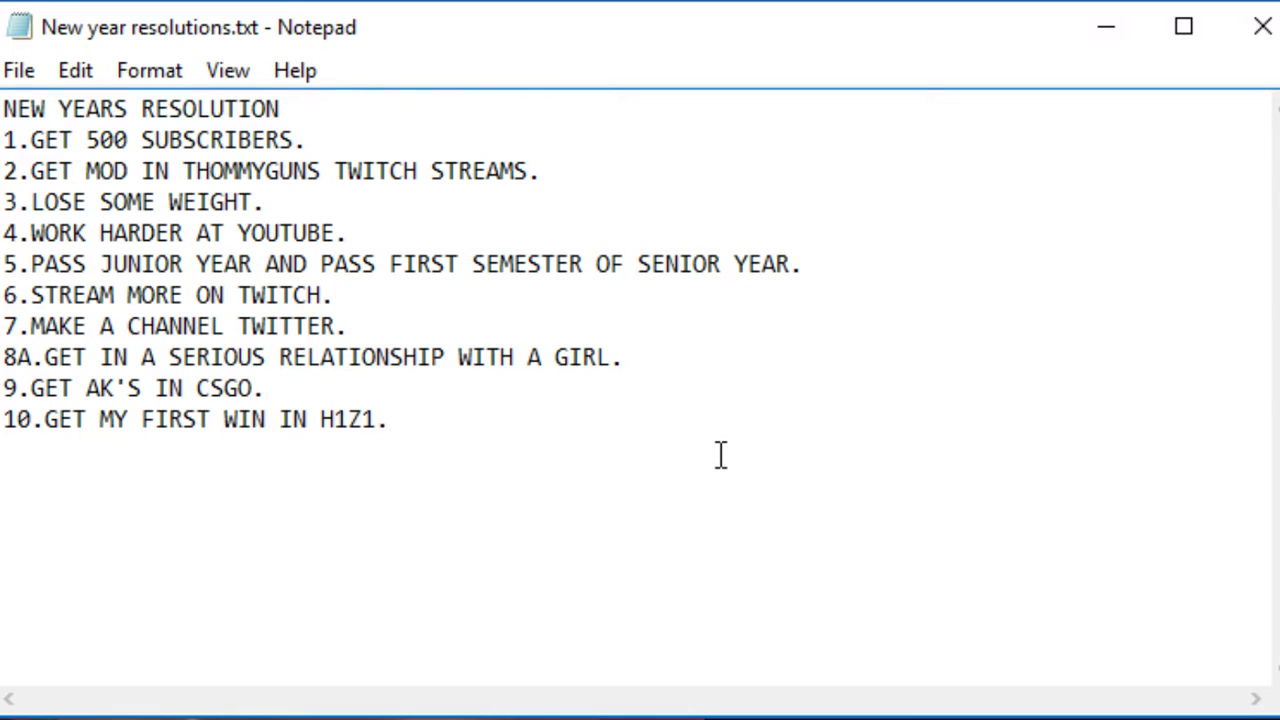
pyautogui.press('BackSpace')
pyautogui.press('BackSpace')
pyautogui.press('BackSpace')
pyautogui.press('BackSpace')
pyautogui.press('BackSpace')
pyautogui.press('BackSpace')
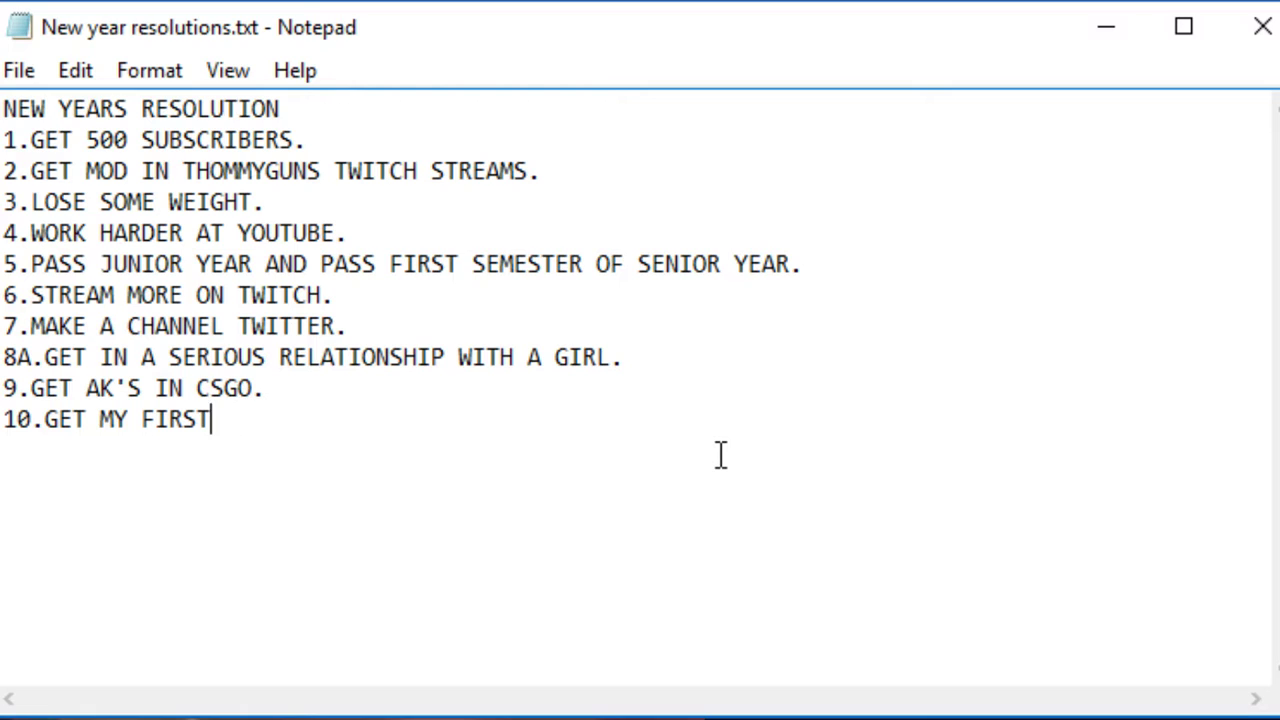
pyautogui.press('BackSpace')
pyautogui.press('BackSpace')
pyautogui.press('BackSpace')
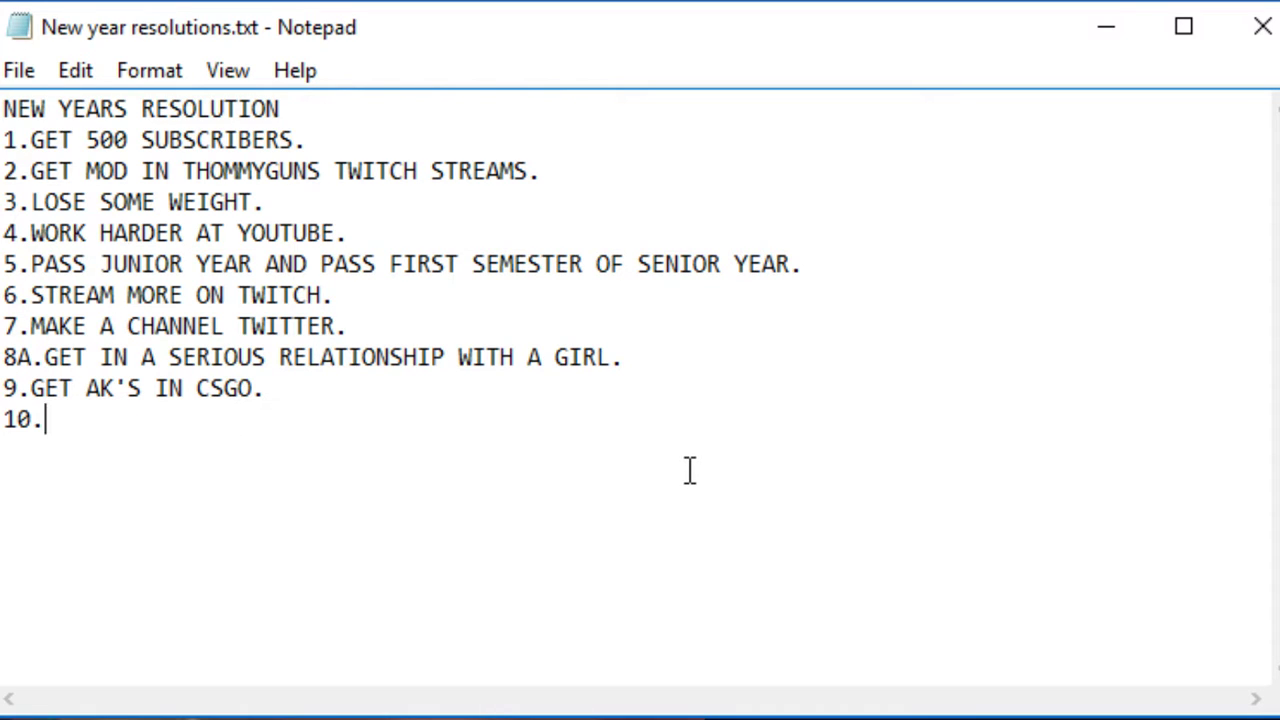
# - Renumber 8A as 8, make item 10 'AT LEAST POST ONCE A DAY ON YOUTUBE.', and start item 11
pyautogui.click(32, 357)
pyautogui.press('BackSpace')
pyautogui.click(78, 412)
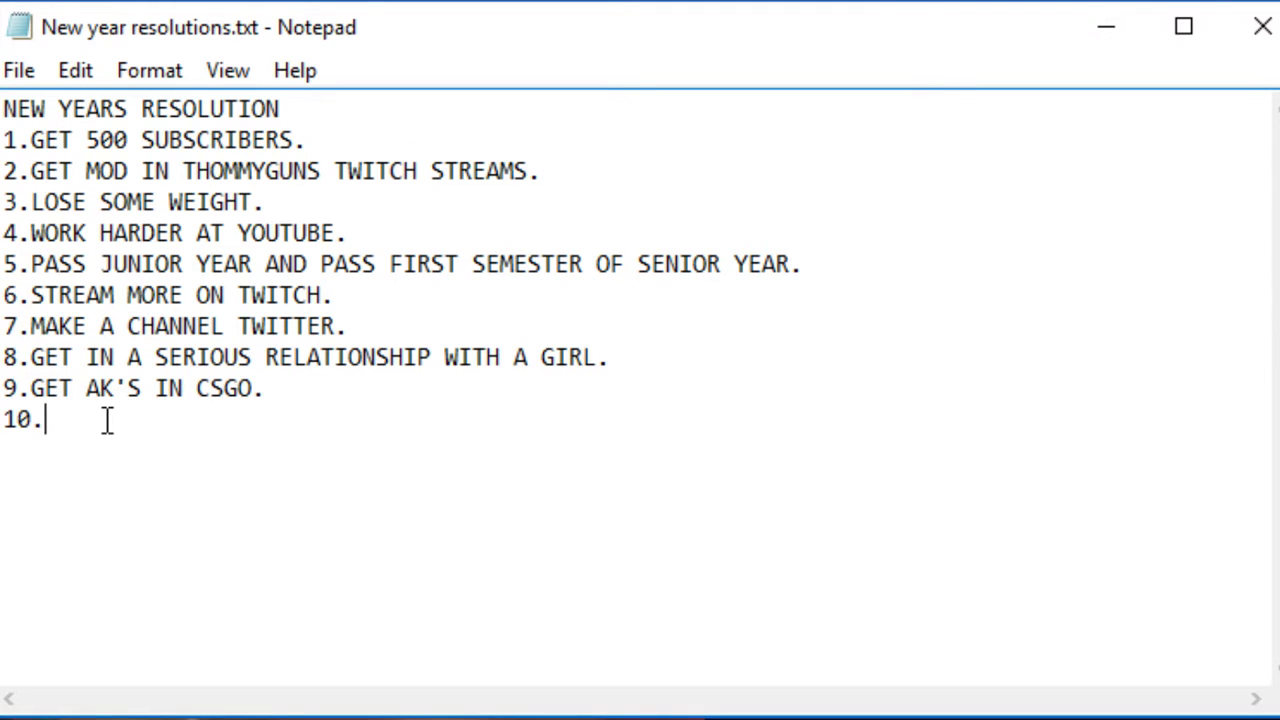
pyautogui.write('AT LES')
pyautogui.write('A')
pyautogui.press('BackSpace')
pyautogui.press('BackSpace')
pyautogui.write('AT')
pyautogui.press('BackSpace')
pyautogui.write('ST POST IO')
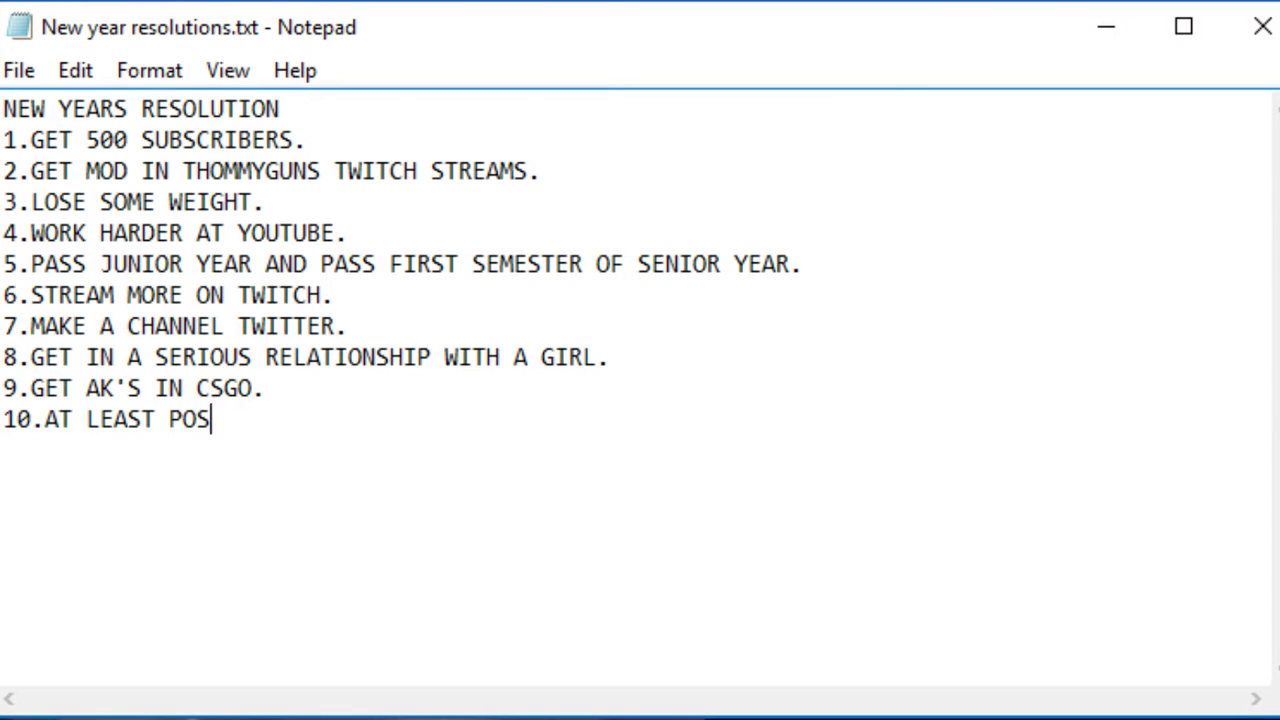
pyautogui.press('BackSpace')
pyautogui.press('BackSpace')
pyautogui.write('ONCE A')
pyautogui.write(' DAY ')
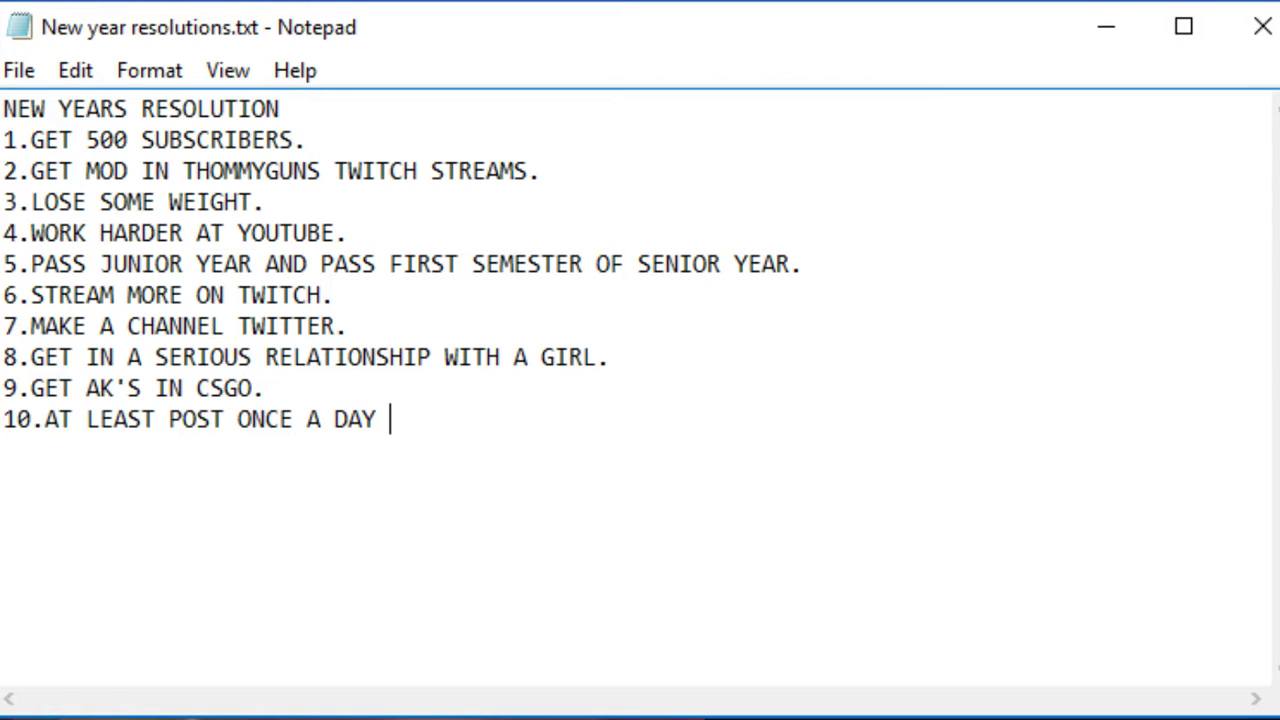
pyautogui.write('ON YOUTU')
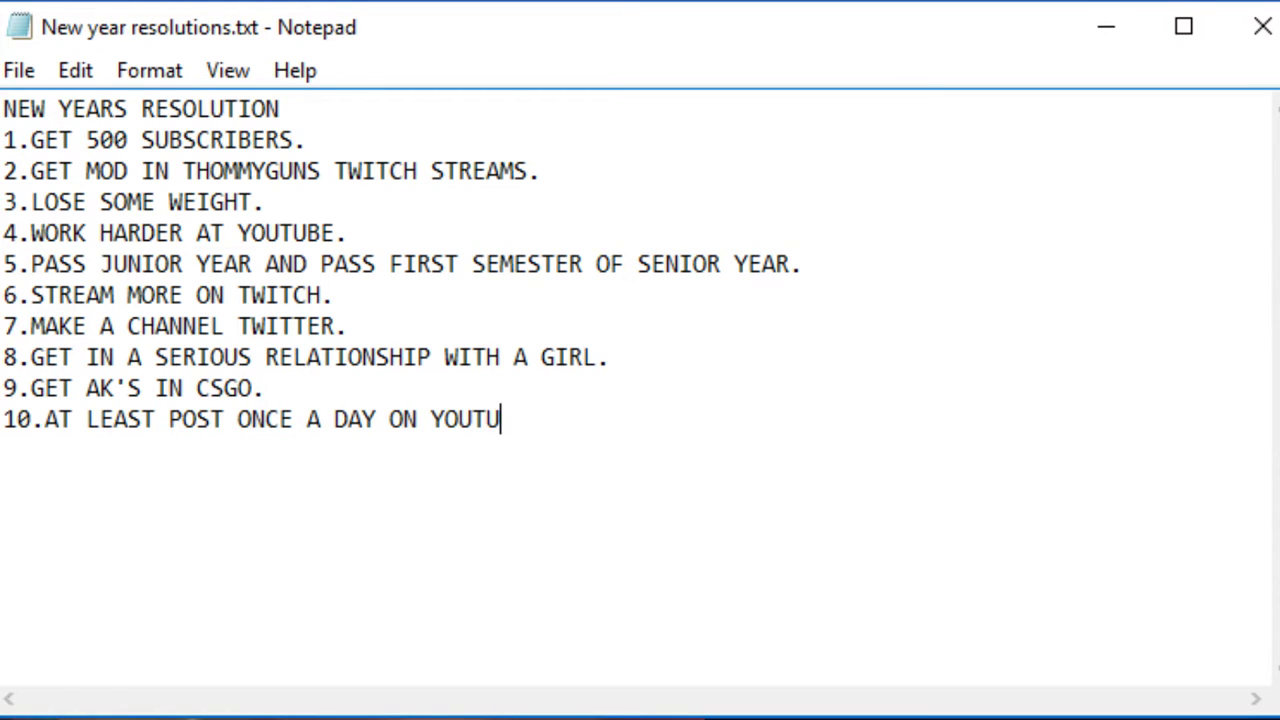
pyautogui.write('BE.')
pyautogui.press('Return')
pyautogui.write('11.')
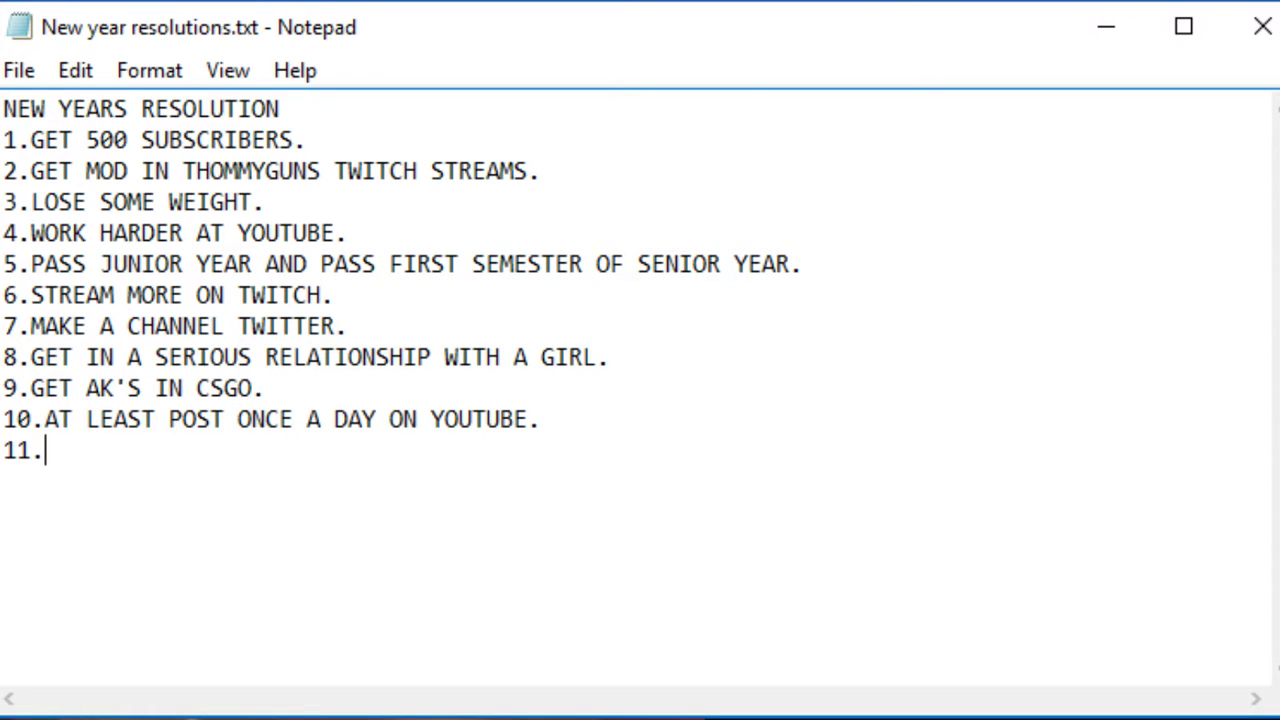
pyautogui.write('KEEP')
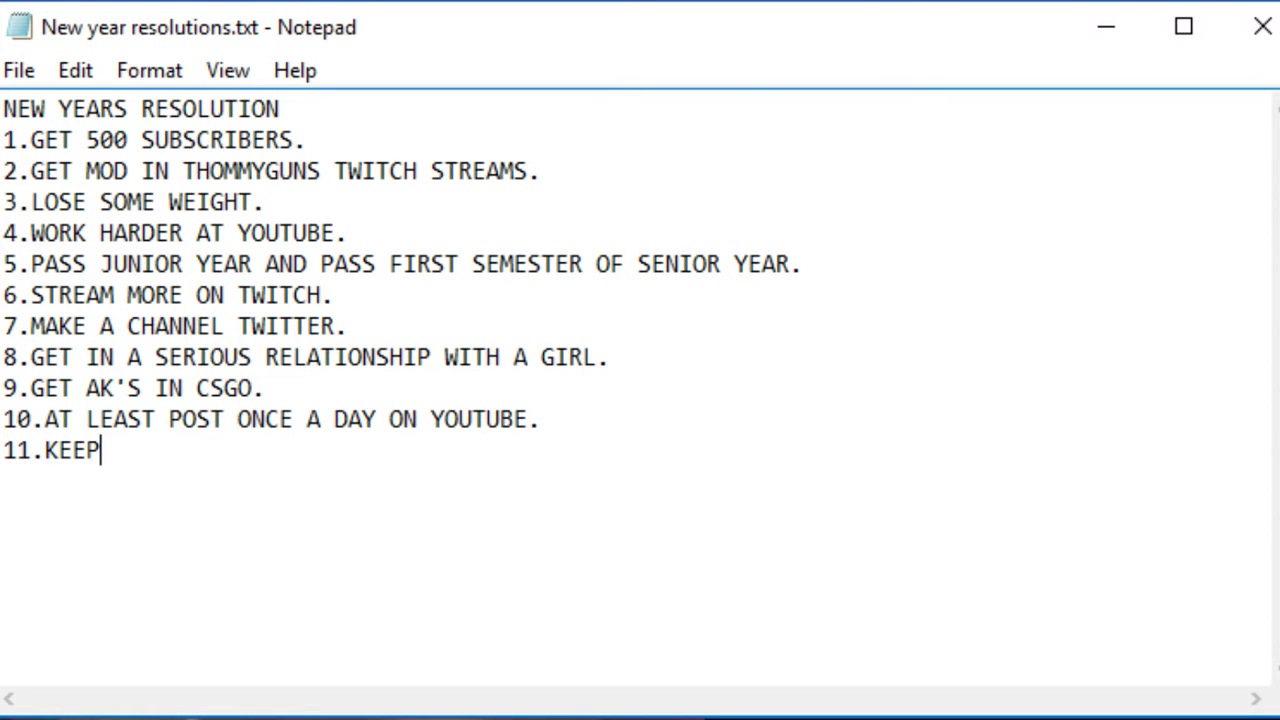
pyautogui.write(' MY ')
pyautogui.write('FRINED')
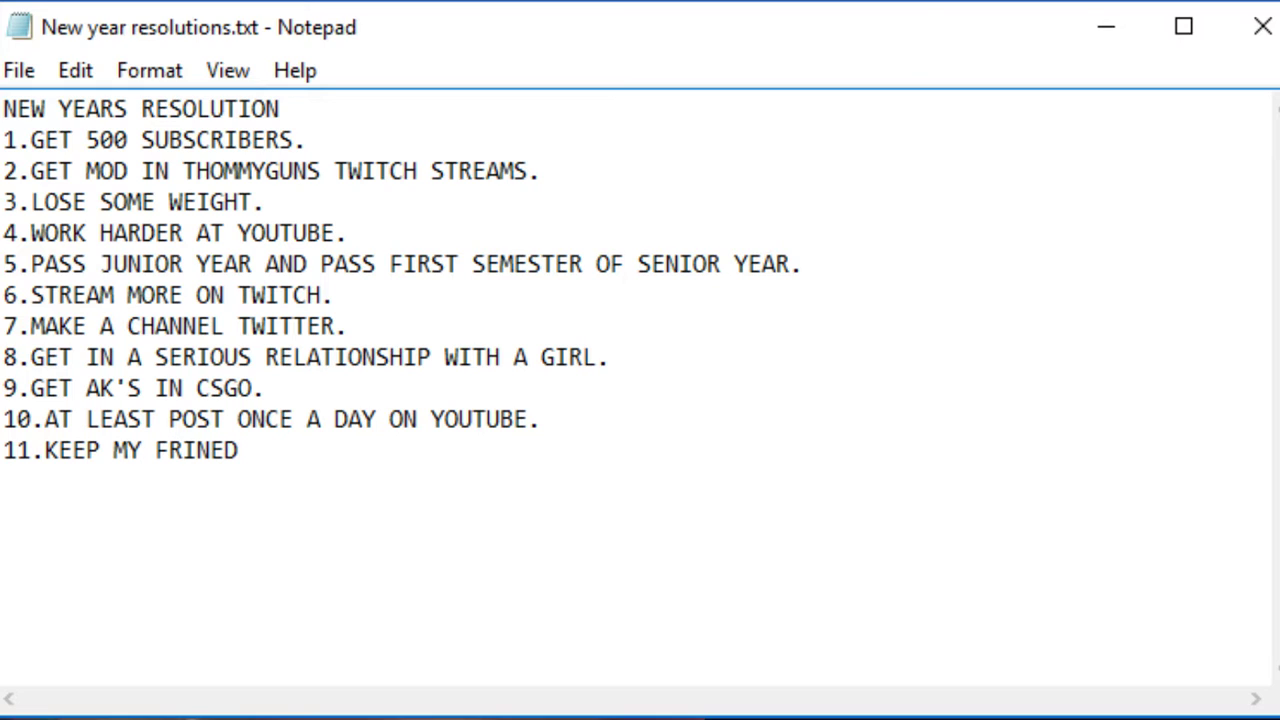
# - Complete item 11 as 'KEEP MY FRIENDS.' and add '12.HAVE A GOOD YEAR.' without the extra space
pyautogui.press('BackSpace')
pyautogui.press('BackSpace')
pyautogui.press('BackSpace')
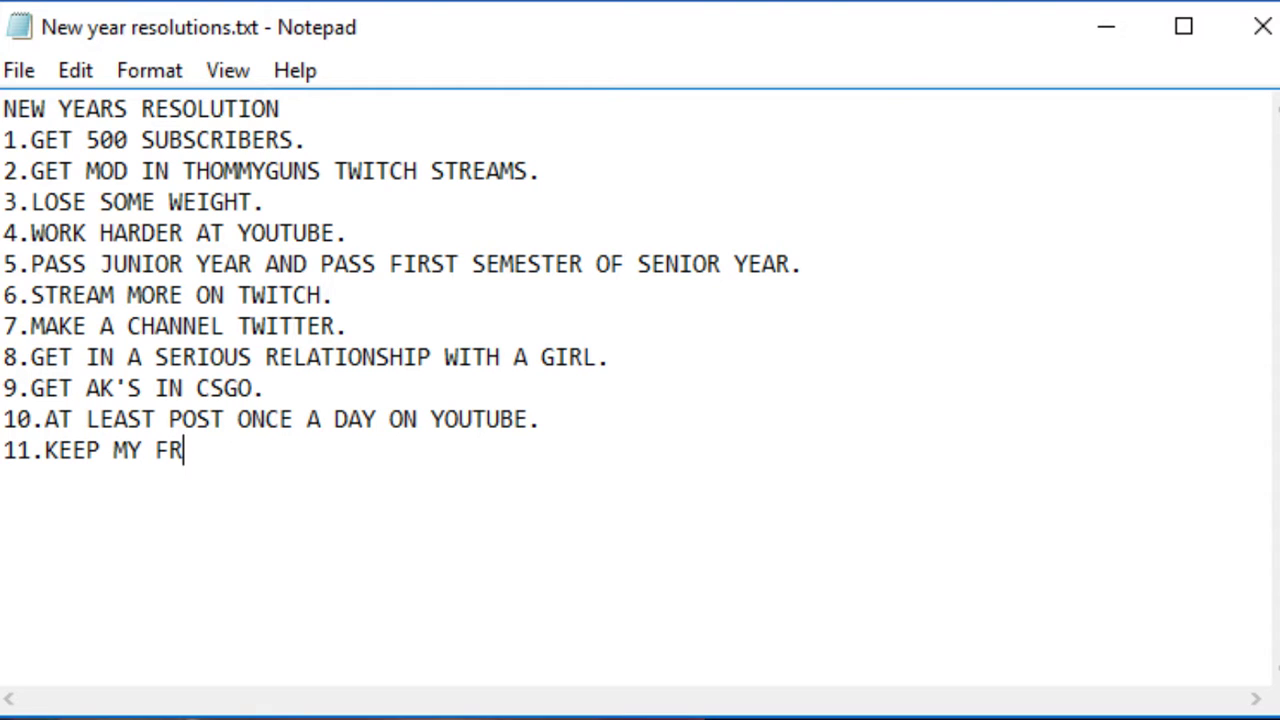
pyautogui.write('IENDS')
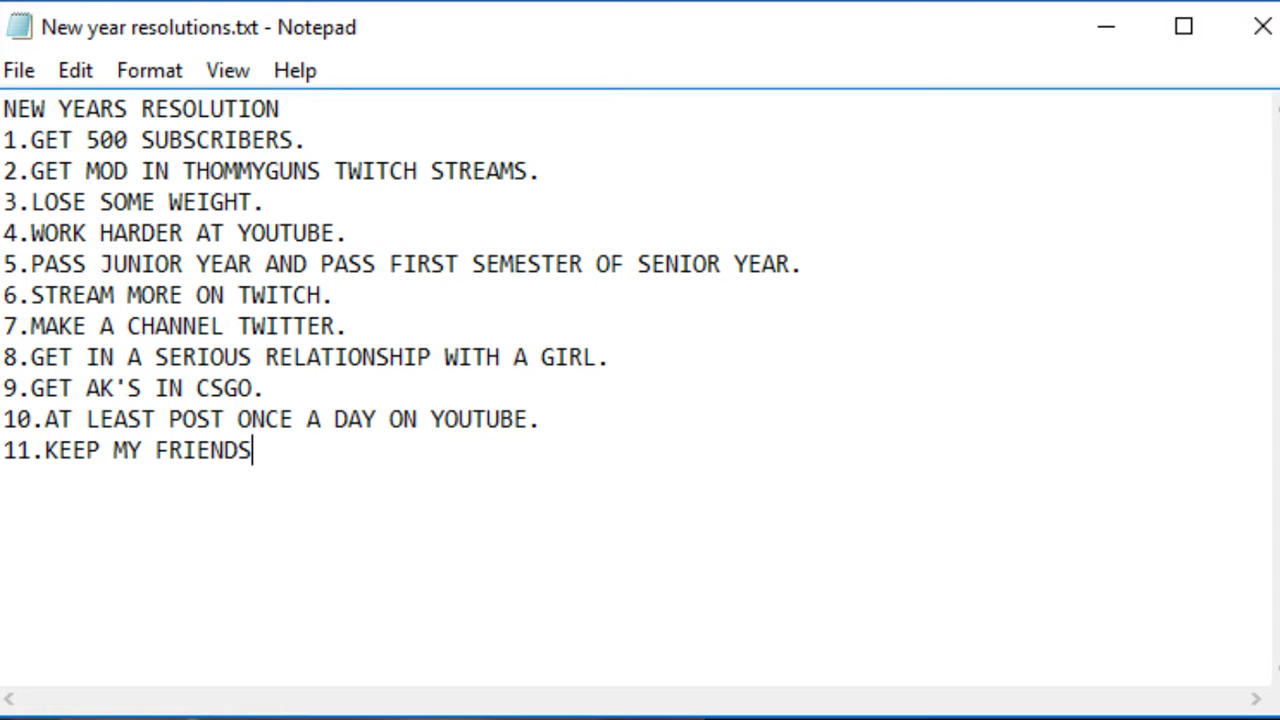
pyautogui.press('Return')
pyautogui.write('12')
pyautogui.write('.')
pyautogui.write('G')
pyautogui.press('BackSpace')
pyautogui.press('BackSpace')
pyautogui.press('BackSpace')
pyautogui.press('BackSpace')
pyautogui.press('Return')
pyautogui.write('12. ')
pyautogui.write('HAVE A ')
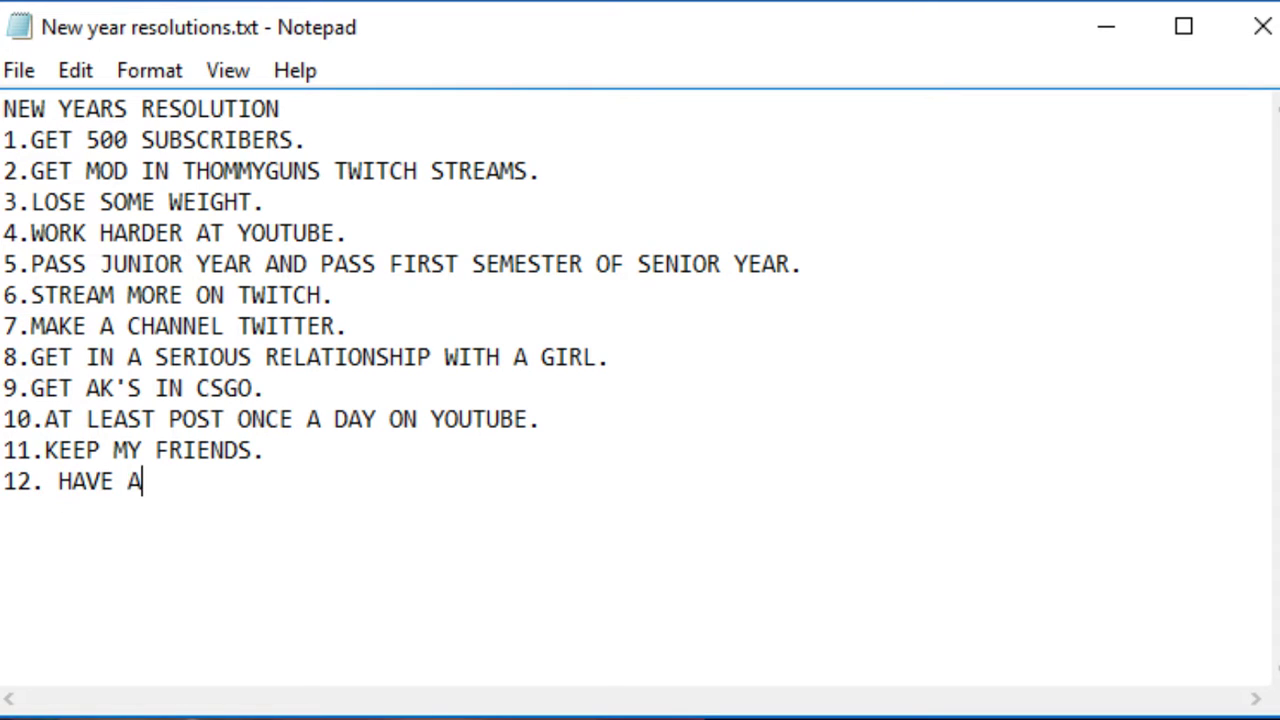
pyautogui.write('GOOD Y')
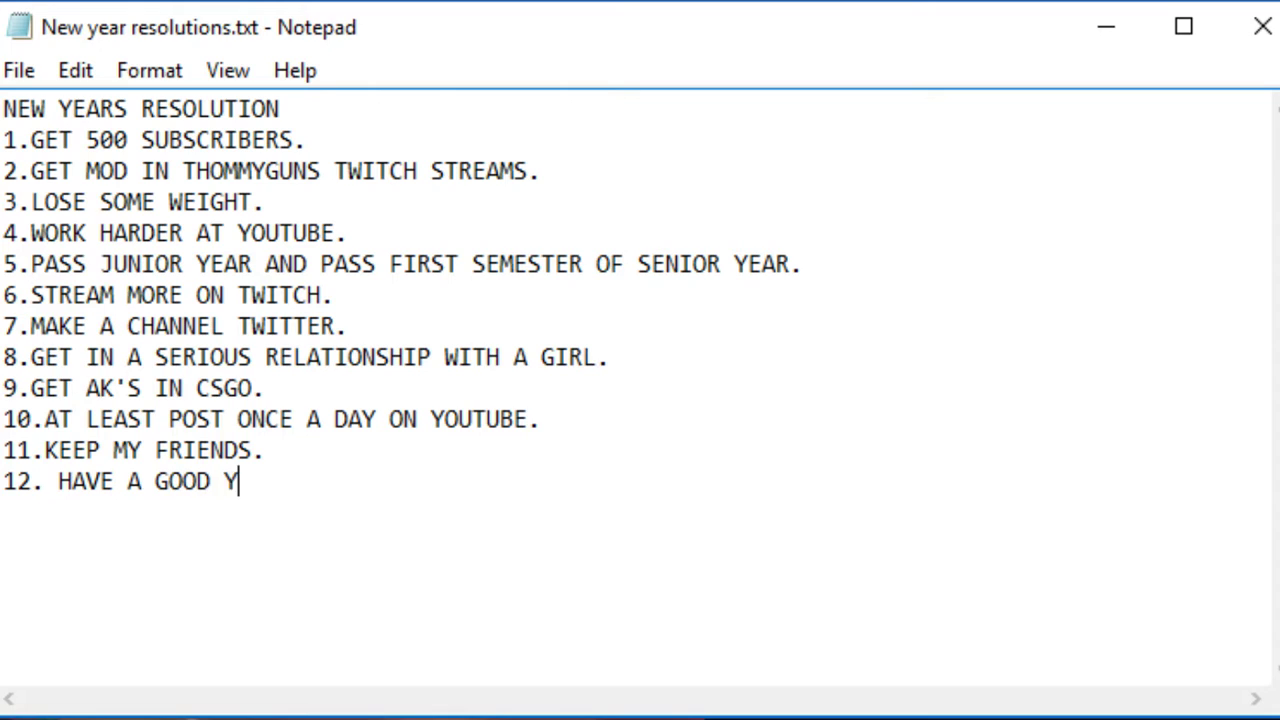
pyautogui.write('EAR.')
pyautogui.press('Left')
pyautogui.press('Left')
pyautogui.press('Left')
pyautogui.press('Left')
pyautogui.press('Left')
pyautogui.press('Left')
pyautogui.press('BackSpace')
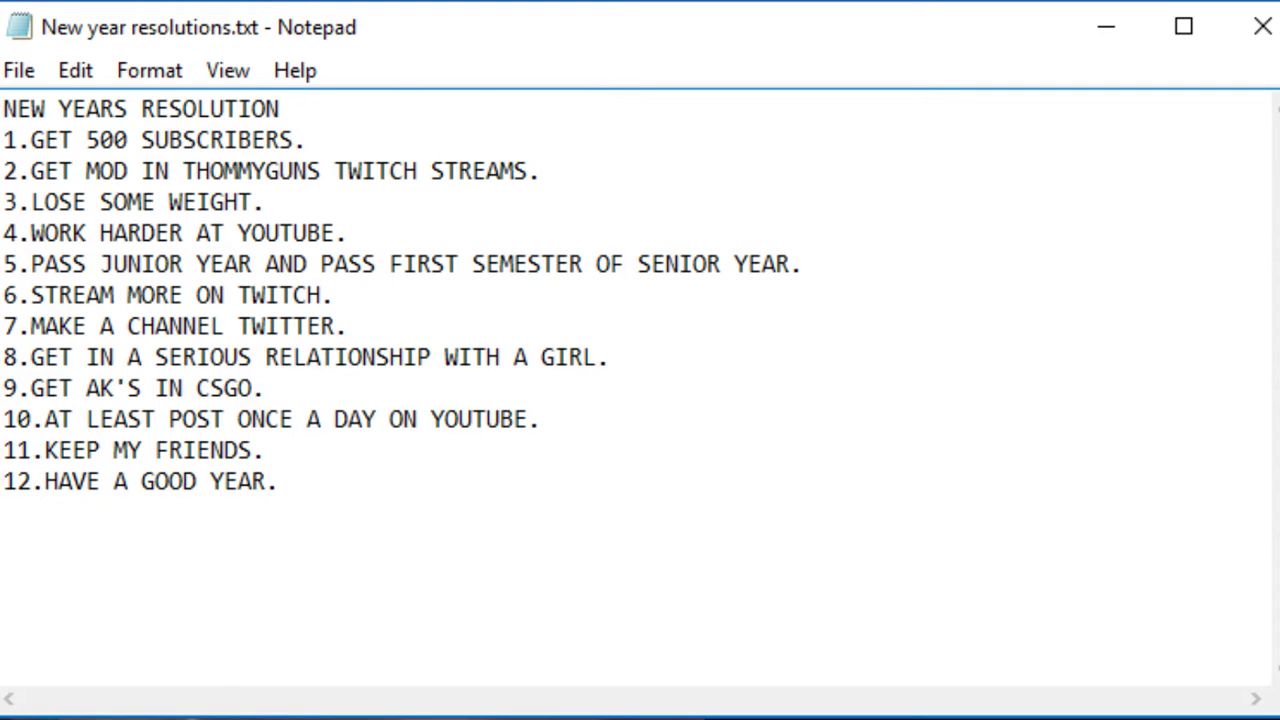